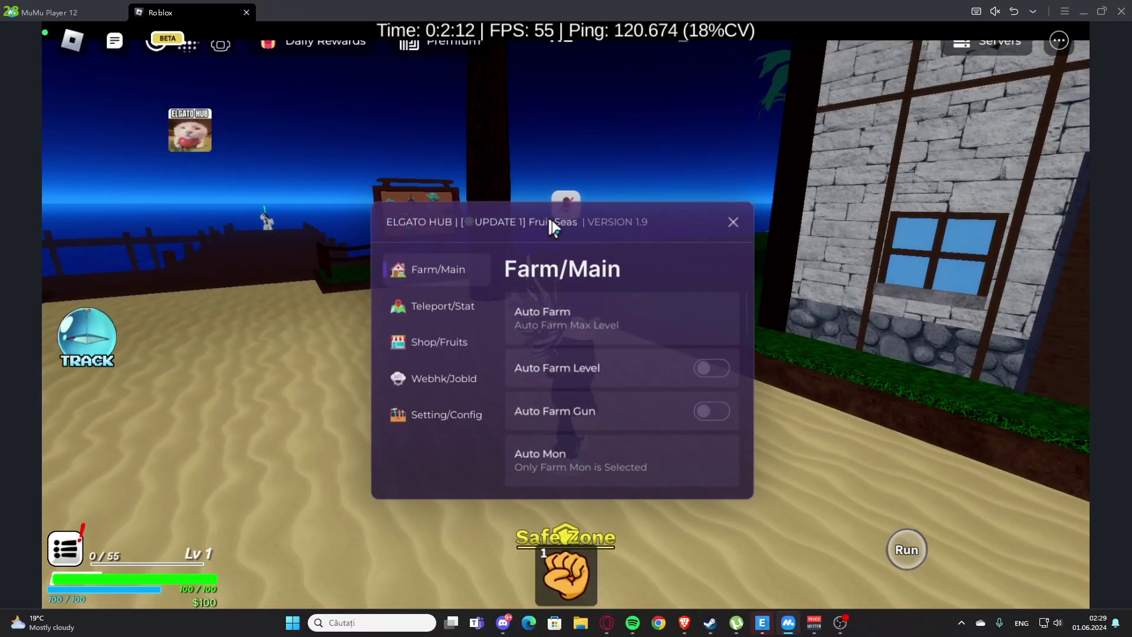
Reposition the ELGATO HUB window and switch on Auto Farm Level to farm Bandits
drag(552, 220, 707, 220)
right_click(764, 176)
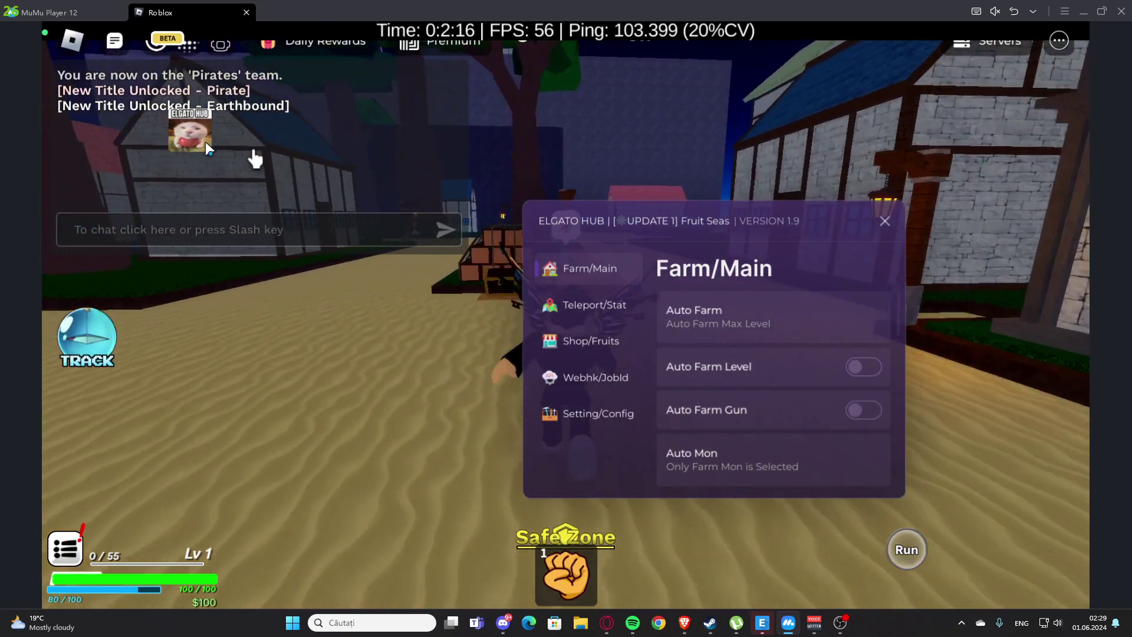
click(190, 134)
click(192, 133)
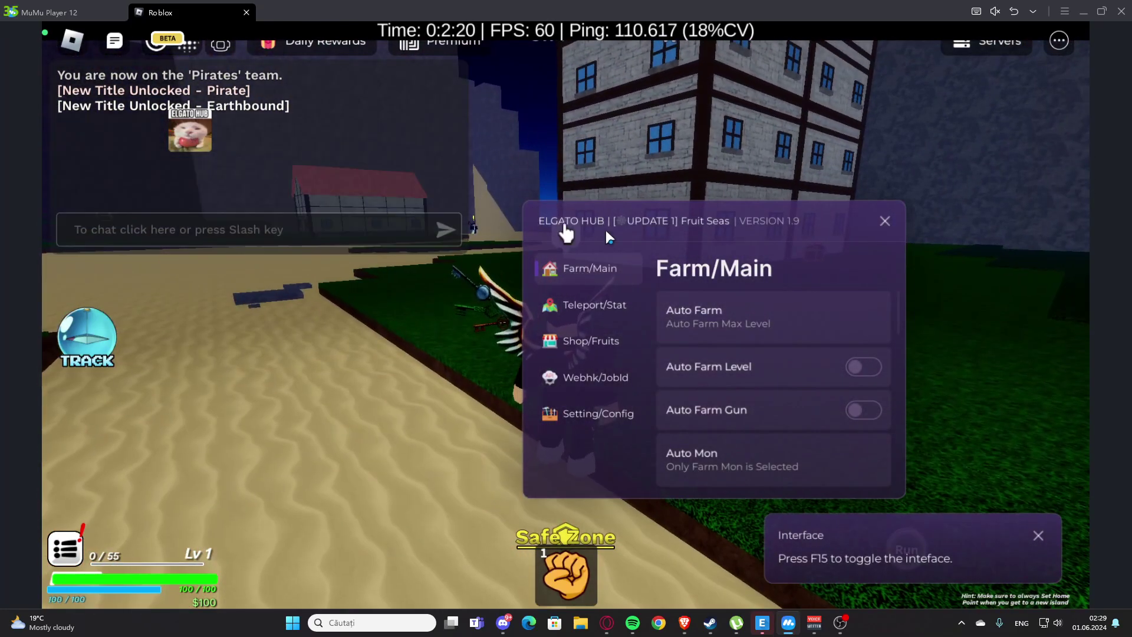
drag(571, 221, 380, 195)
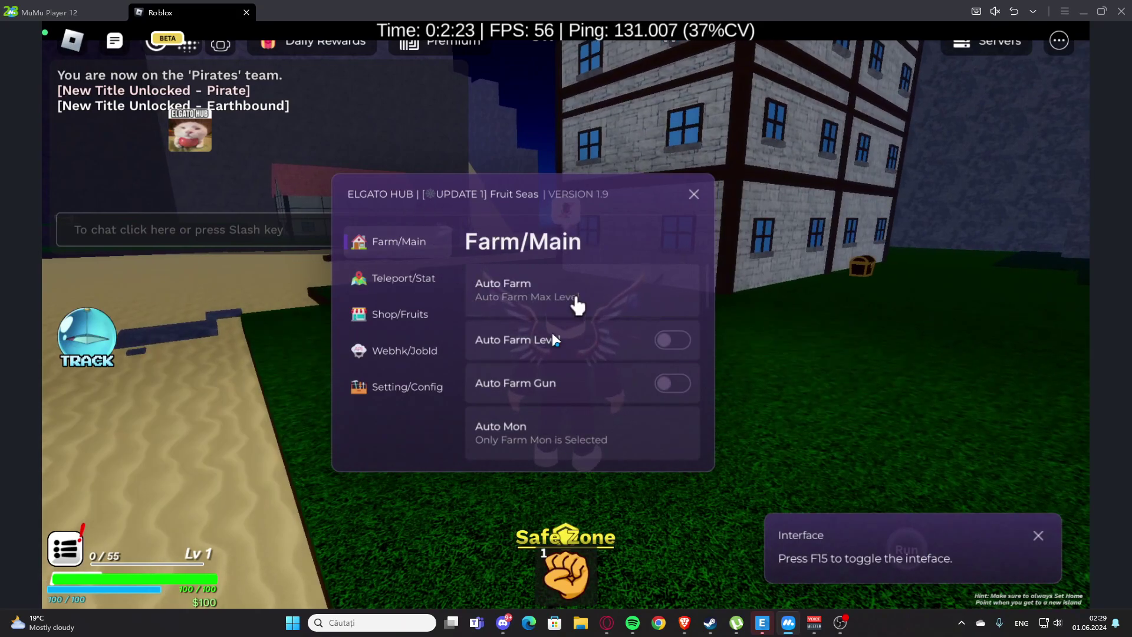
click(601, 348)
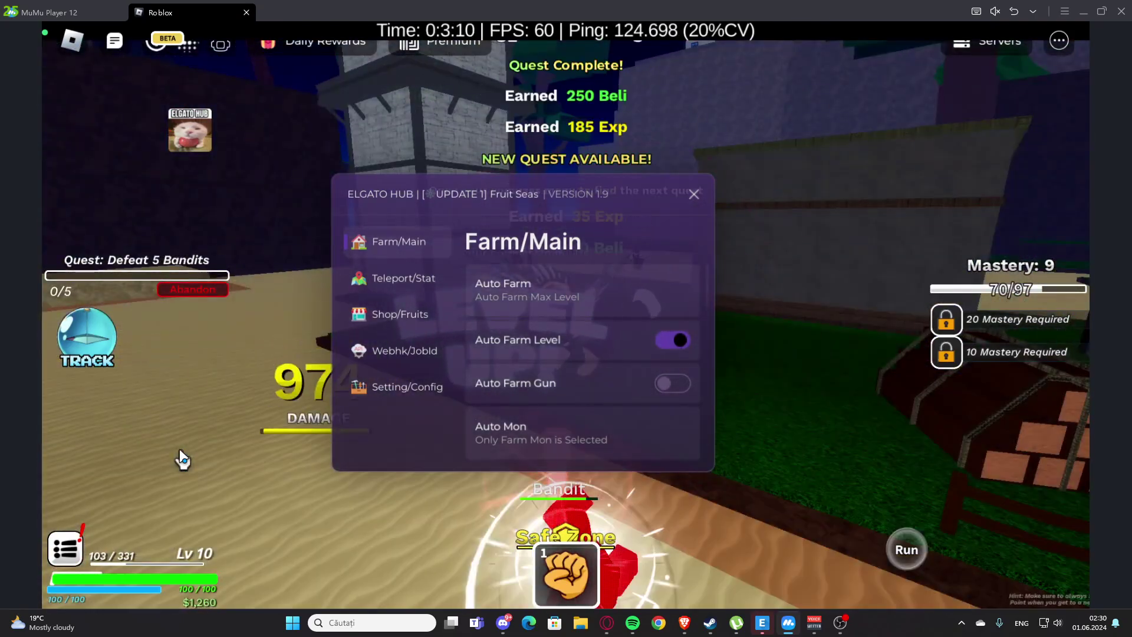
Switch off Auto Farm Level, briefly toggling gun farming on and back off
click(672, 340)
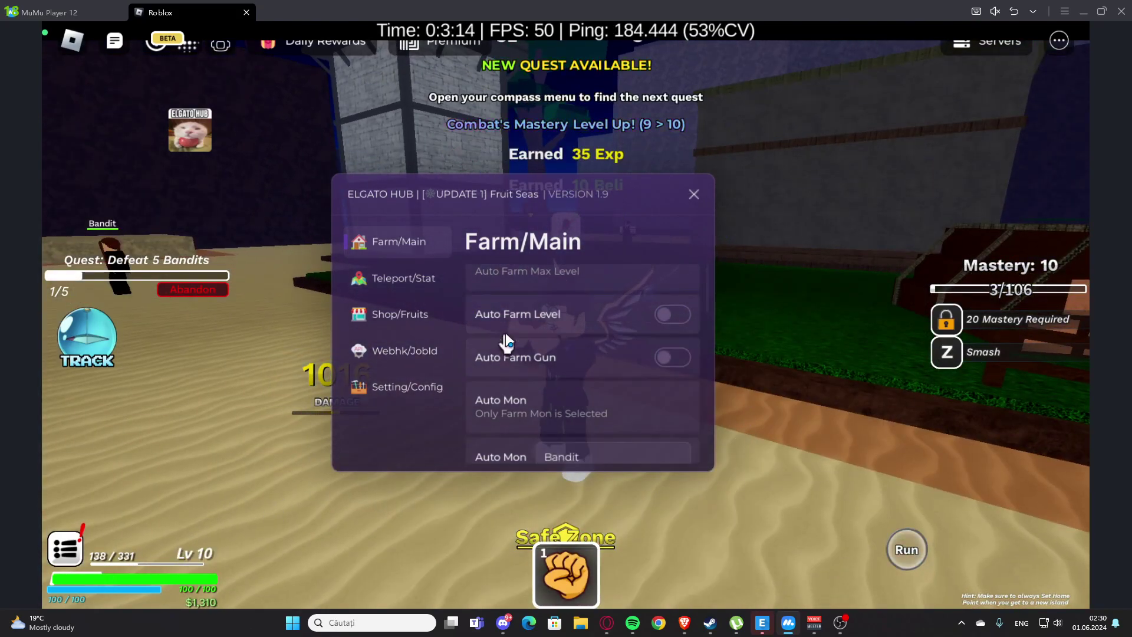
scroll(505, 340, down, 3)
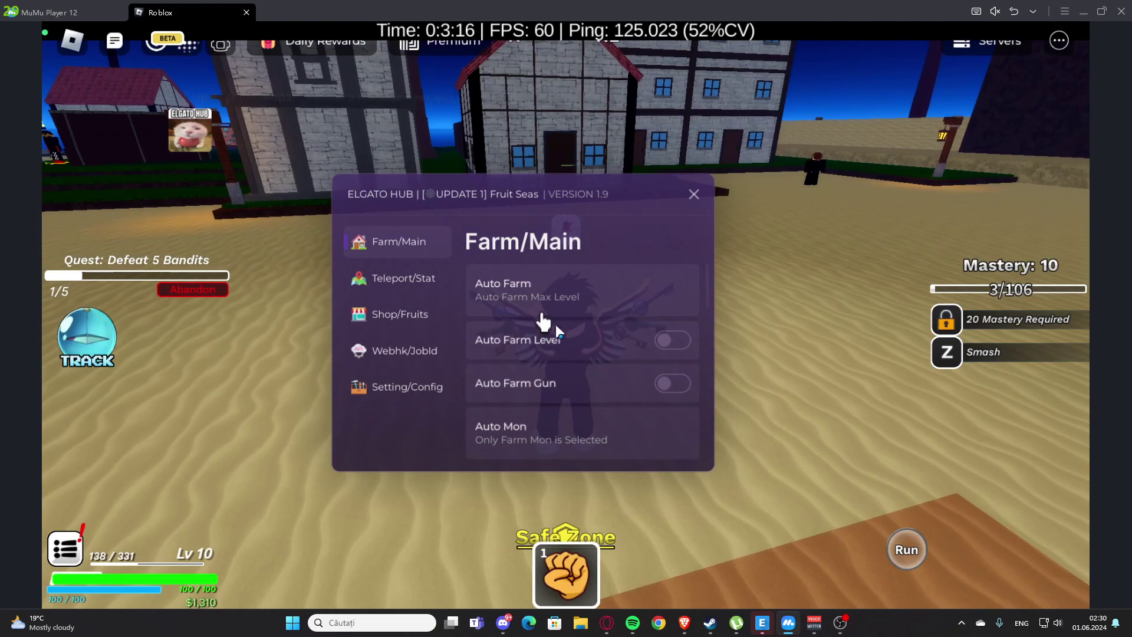
click(580, 388)
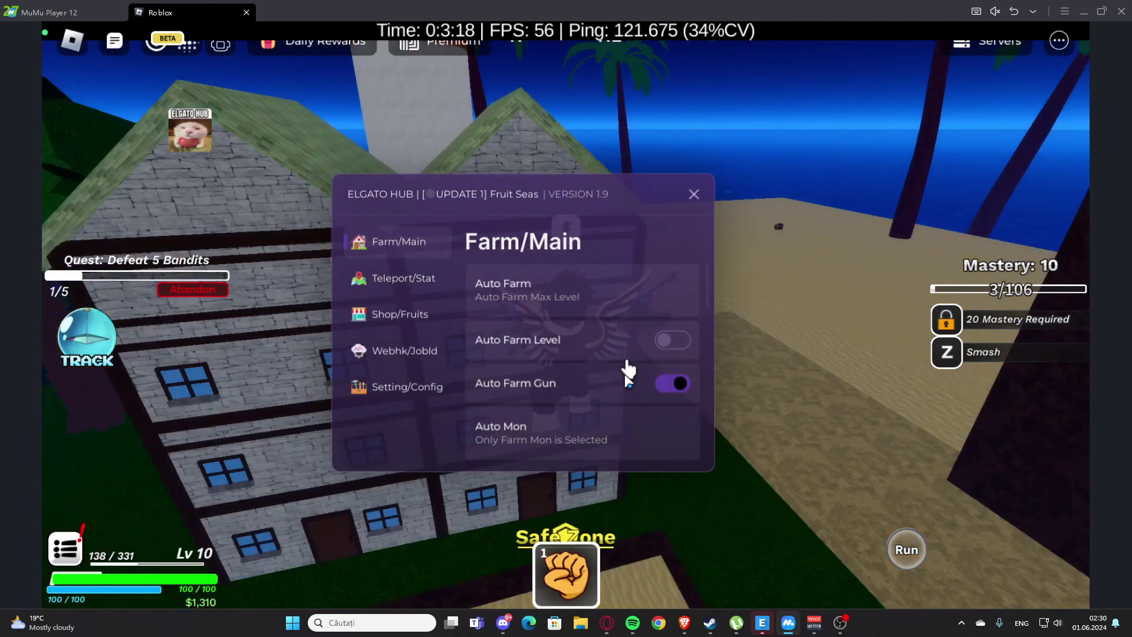
click(672, 383)
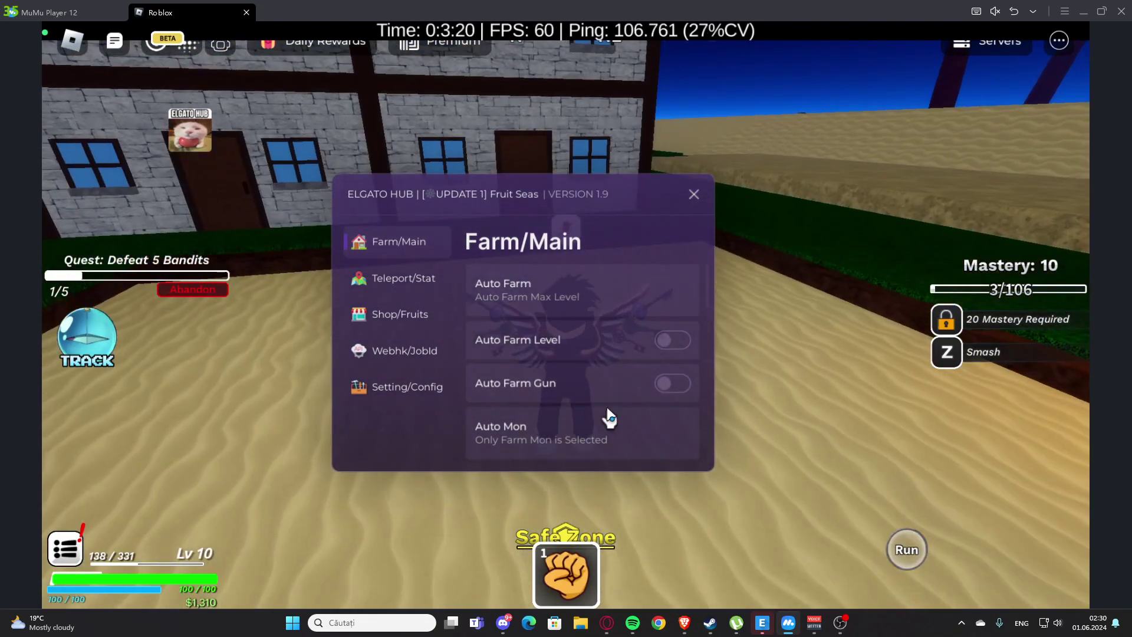
Set the Auto Mon dropdown to Monkey and enable Auto Farm Mon
click(576, 341)
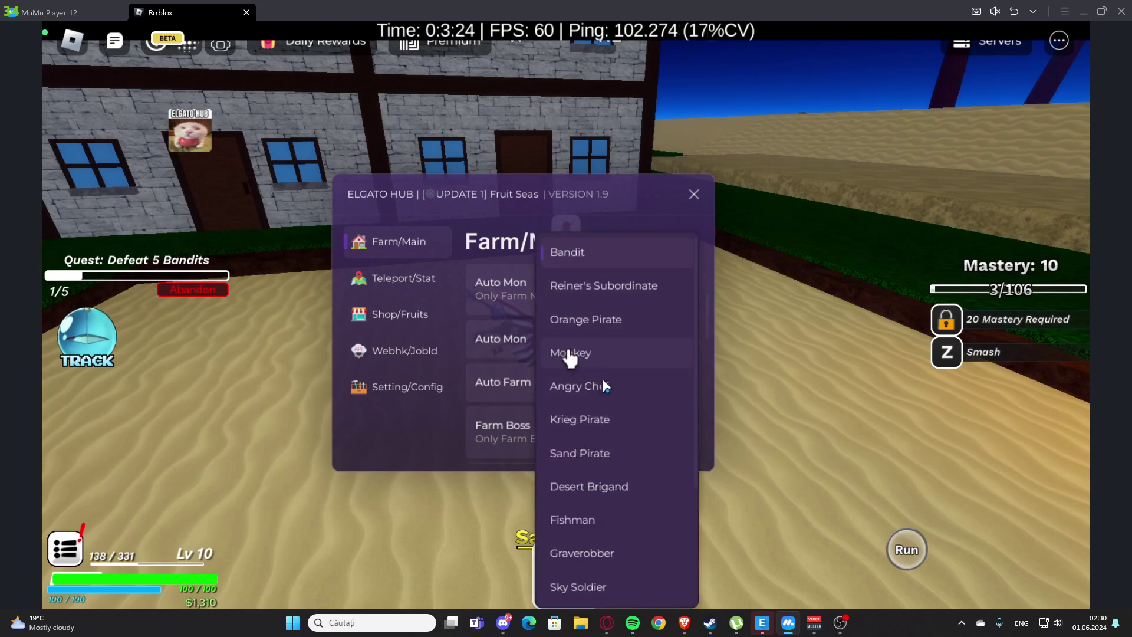
click(544, 358)
click(637, 381)
scroll(611, 416, down, 2)
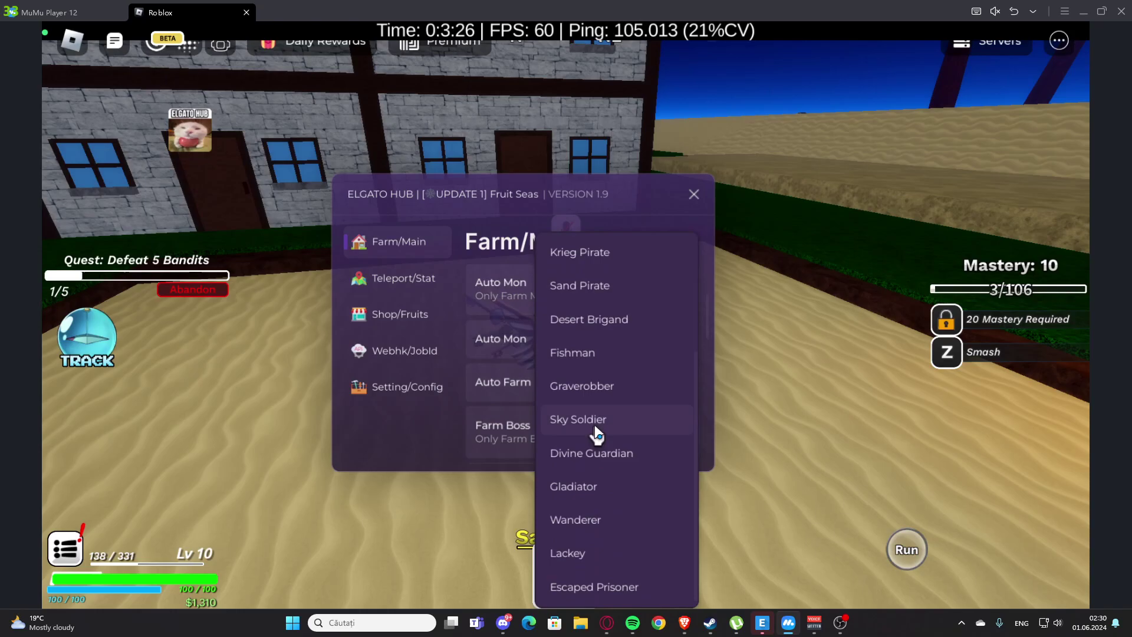
click(500, 358)
click(673, 383)
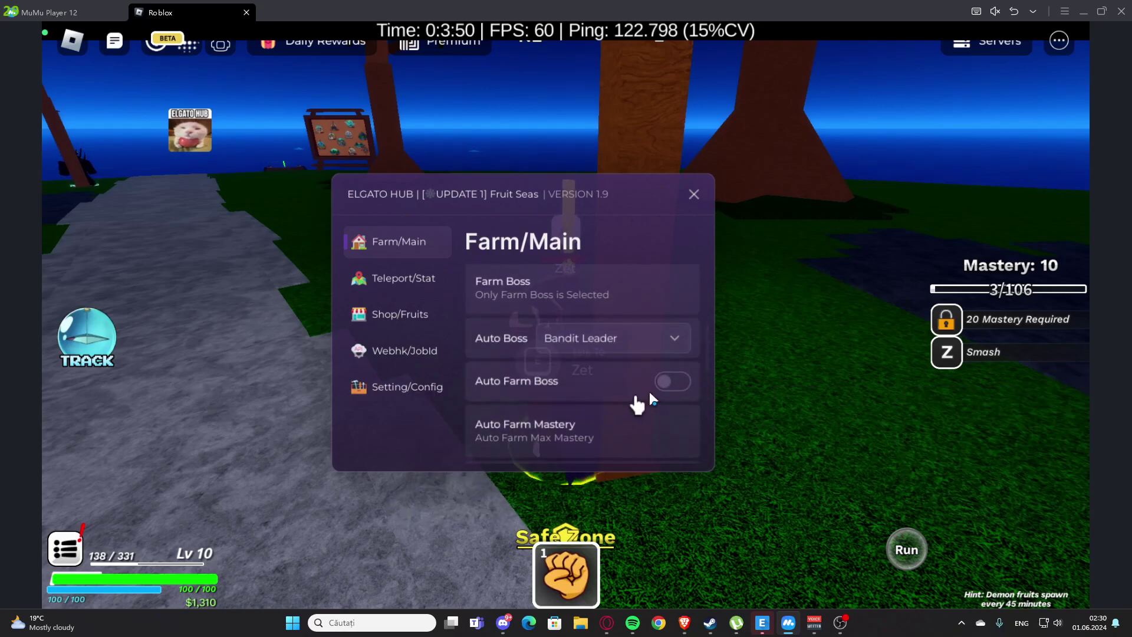
Switch on the Auto Farm Boss toggle for the Bandit Leader
click(670, 382)
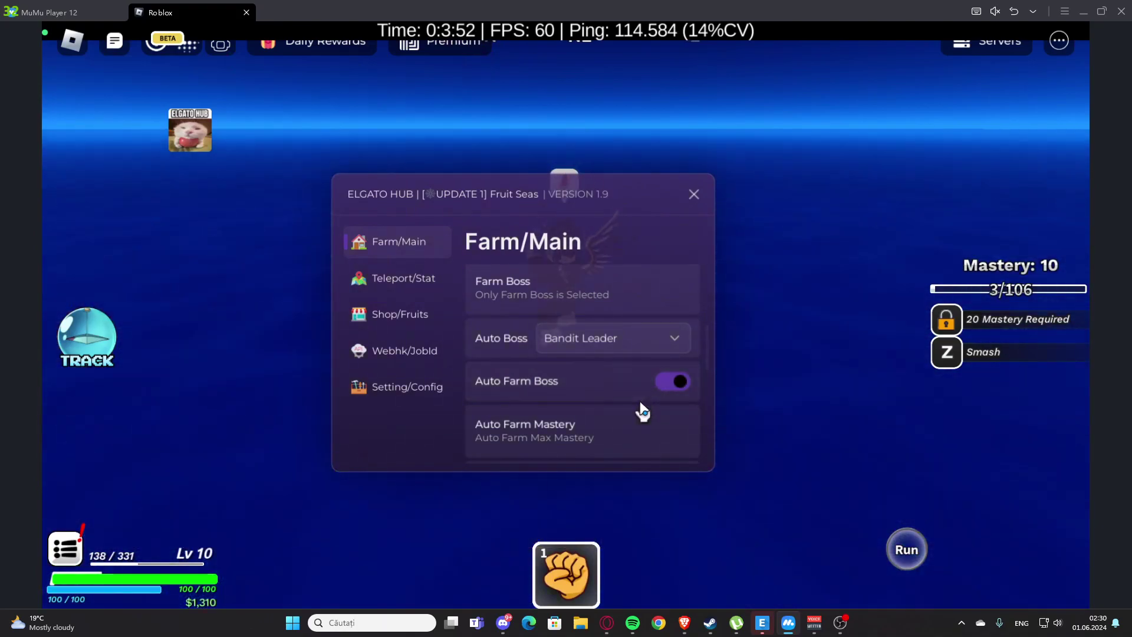
scroll(632, 412, down, 2)
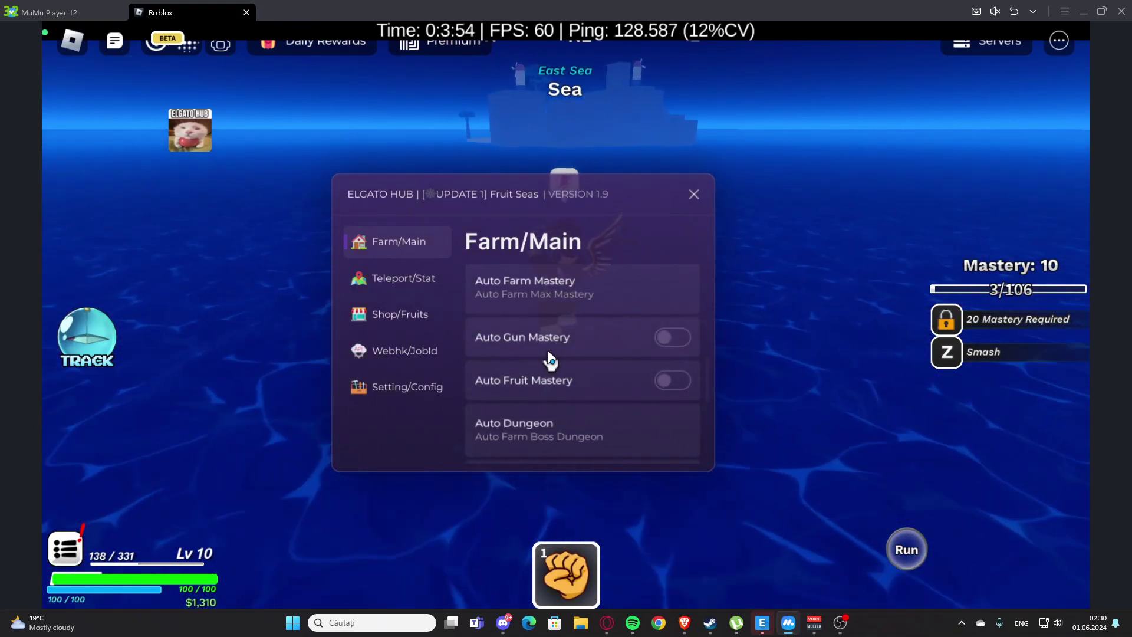
scroll(607, 380, down, 3)
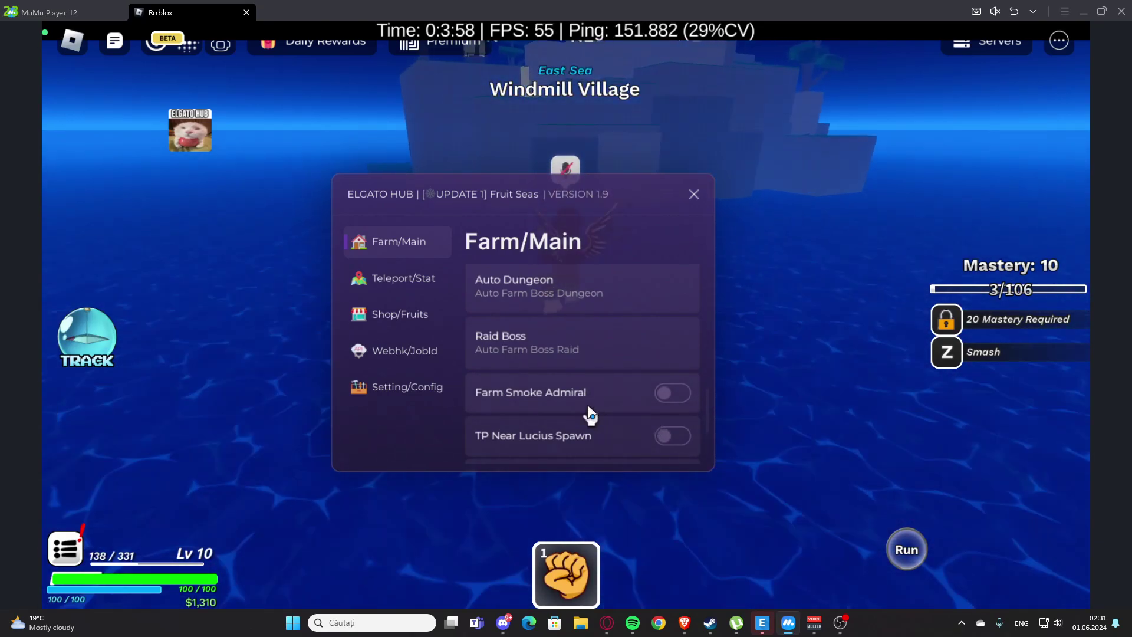
scroll(652, 437, down, 3)
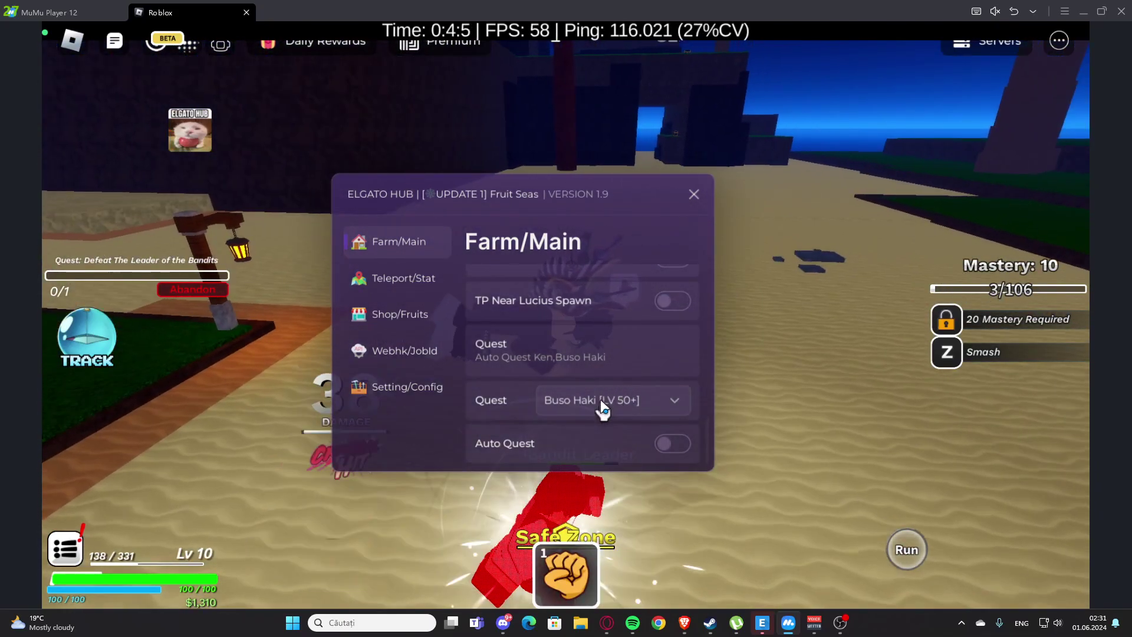
scroll(600, 402, up, 1)
scroll(599, 405, up, 2)
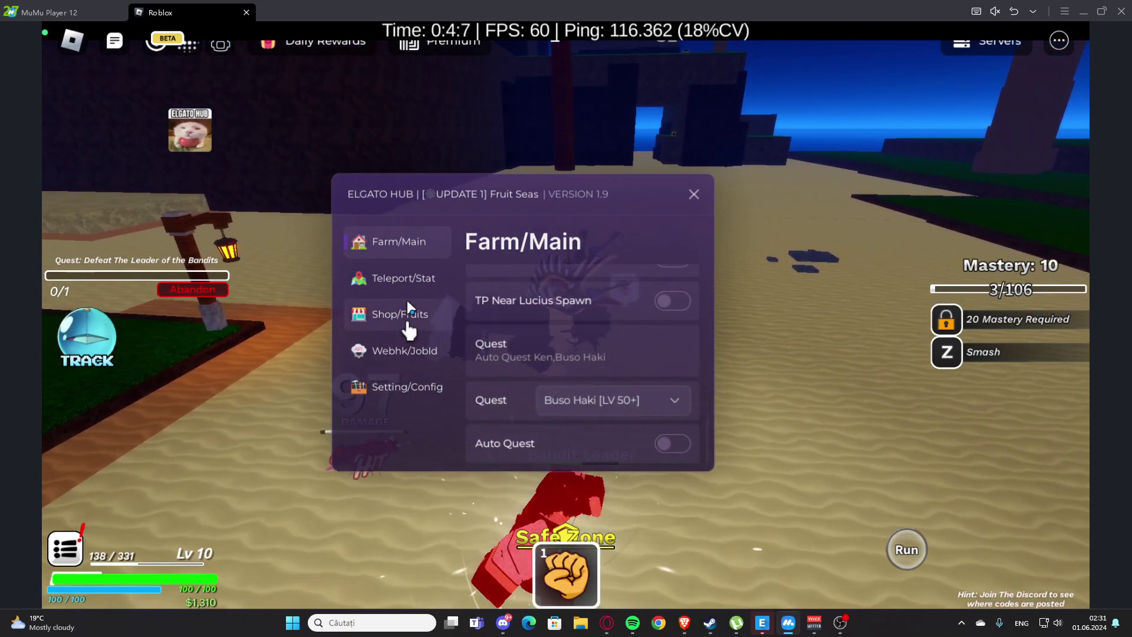
Set TP Map to Baratie and teleport the character there
click(403, 278)
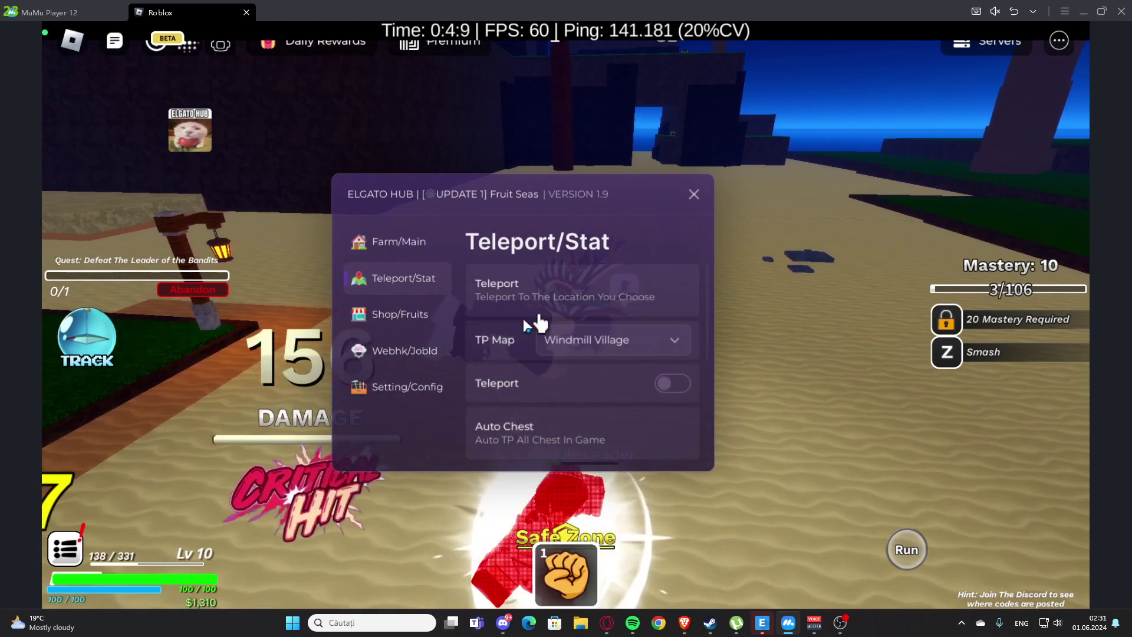
click(399, 241)
scroll(531, 318, down, 3)
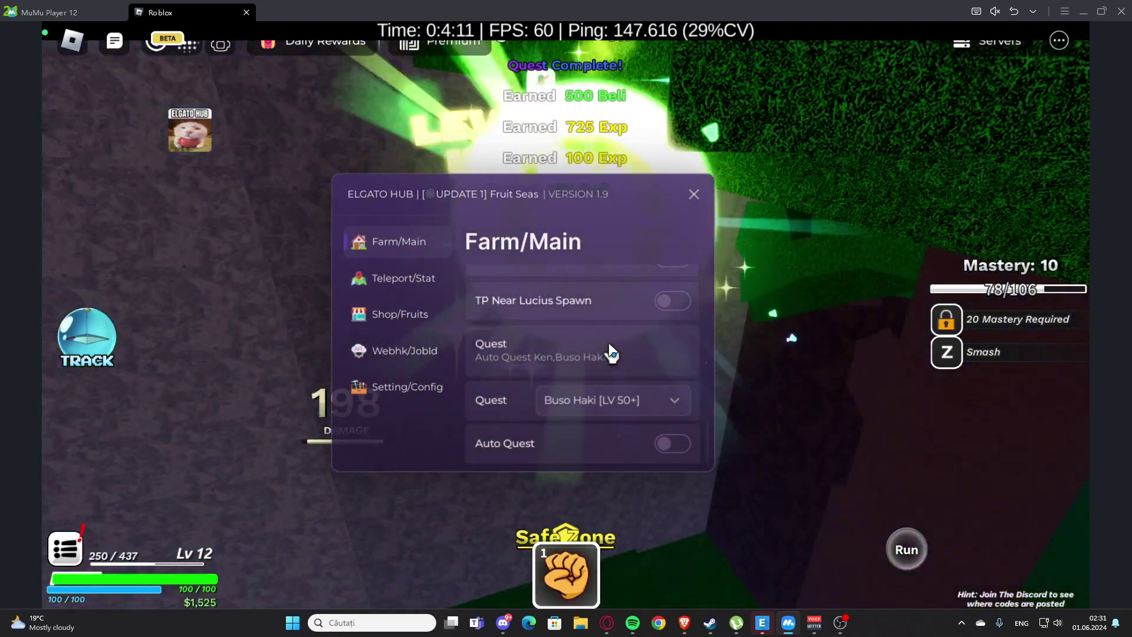
scroll(615, 344, up, 3)
scroll(623, 338, up, 3)
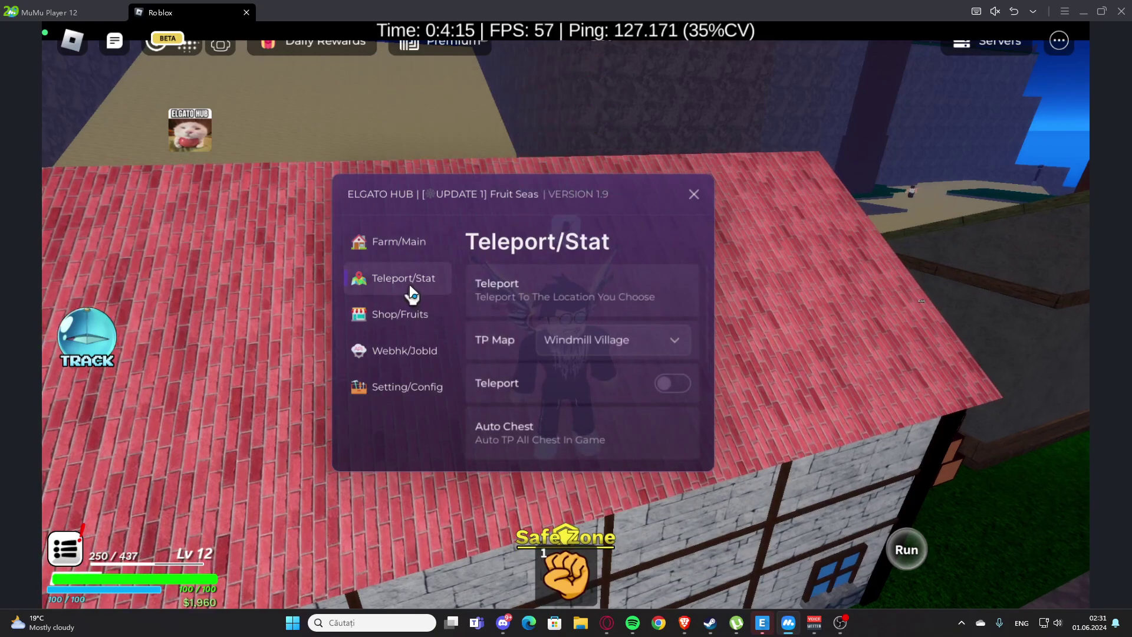
click(594, 345)
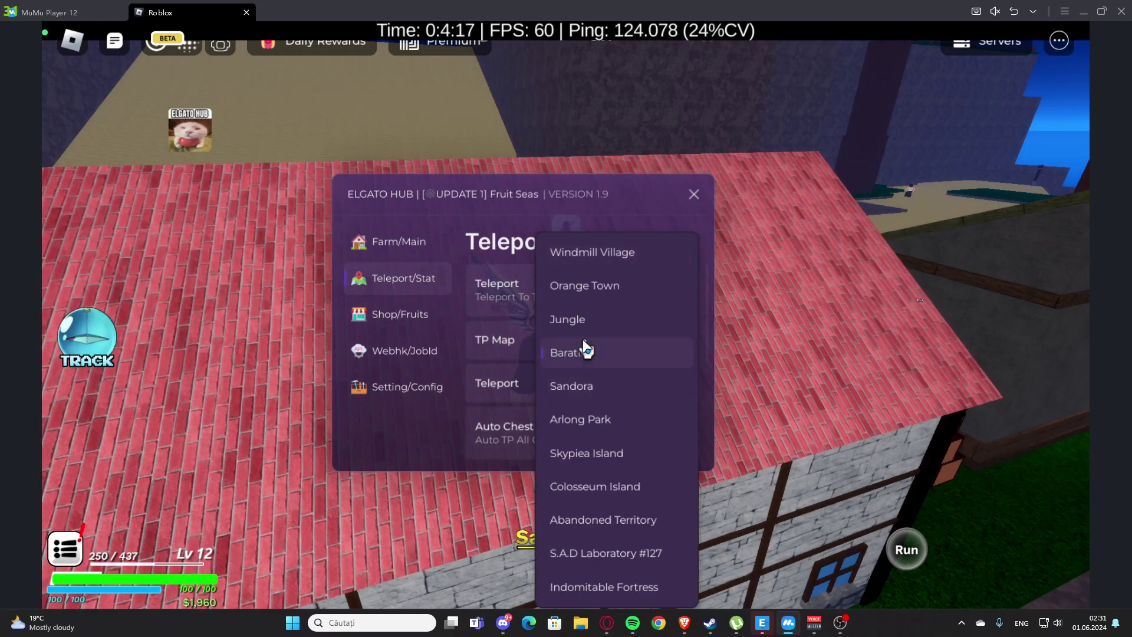
click(583, 350)
click(594, 382)
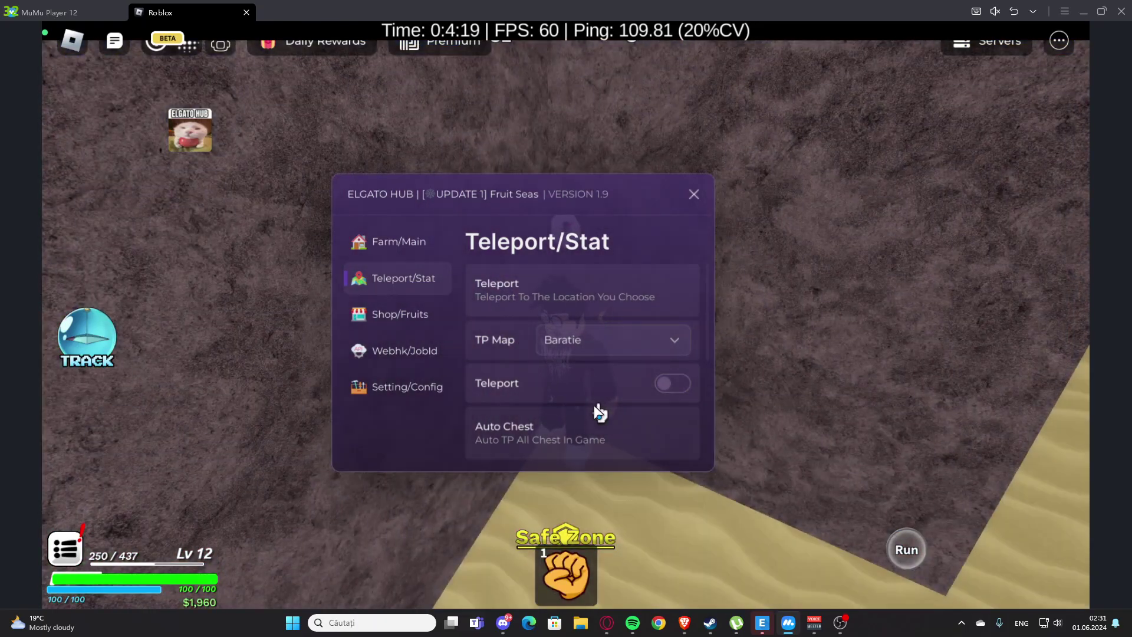
scroll(592, 411, down, 2)
scroll(591, 435, down, 1)
Enable Auto Chest and set Stat 2 to Defense
click(673, 340)
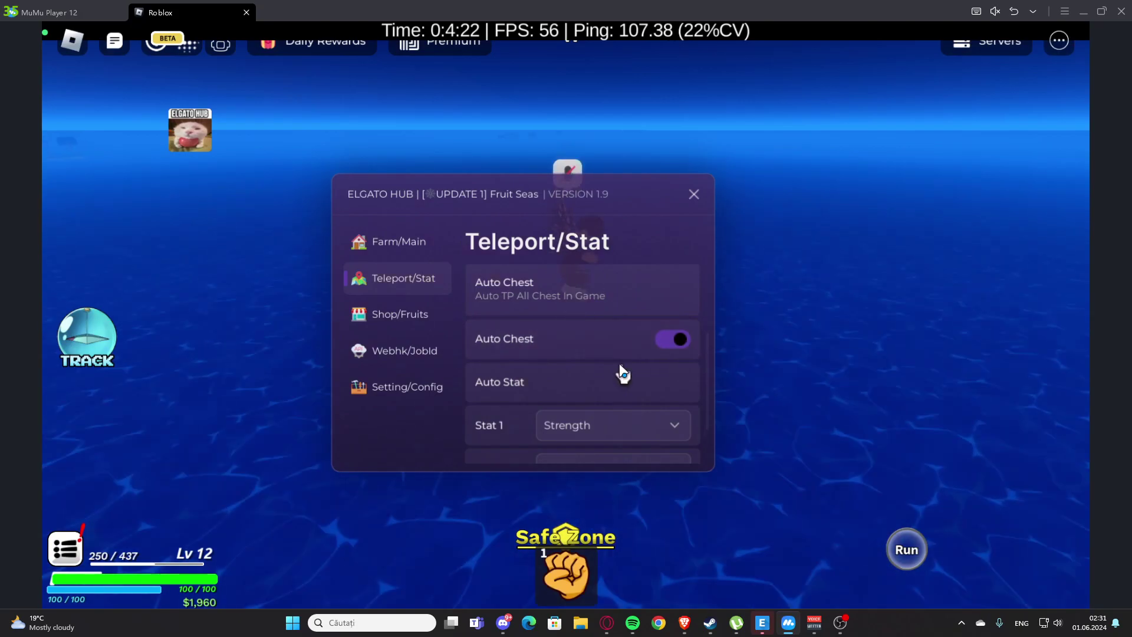
scroll(591, 430, down, 2)
click(595, 372)
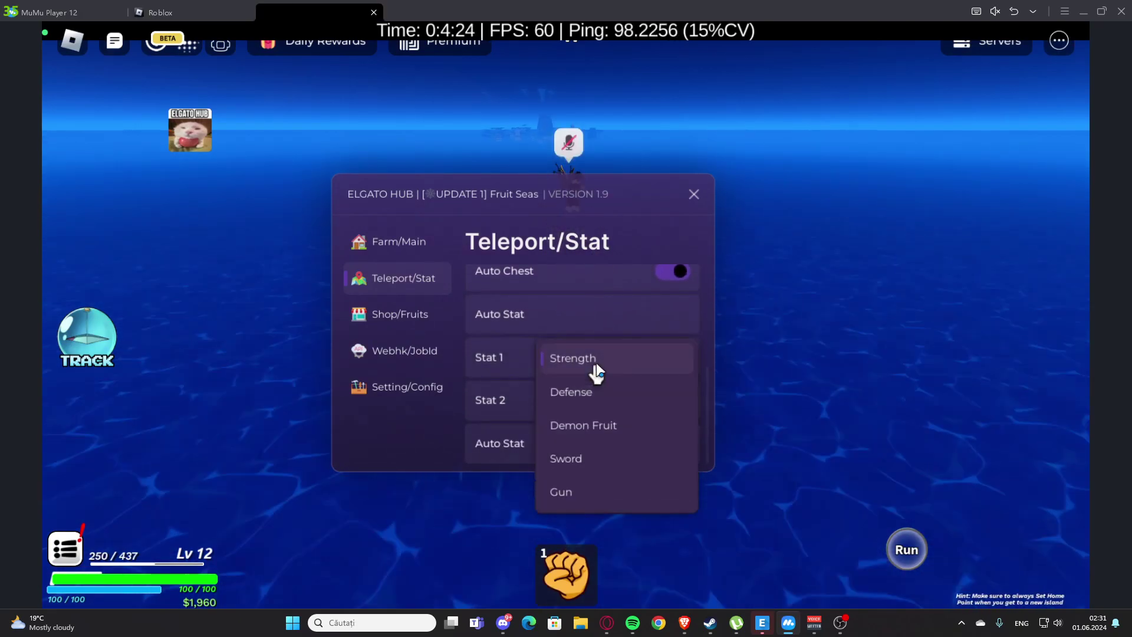
click(604, 403)
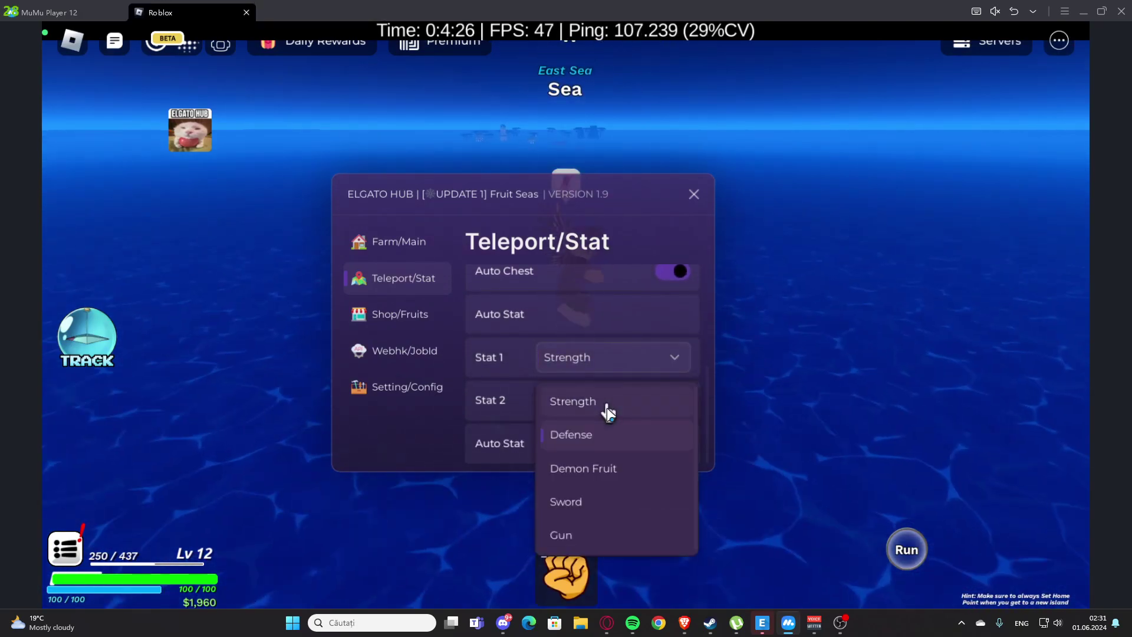
click(567, 433)
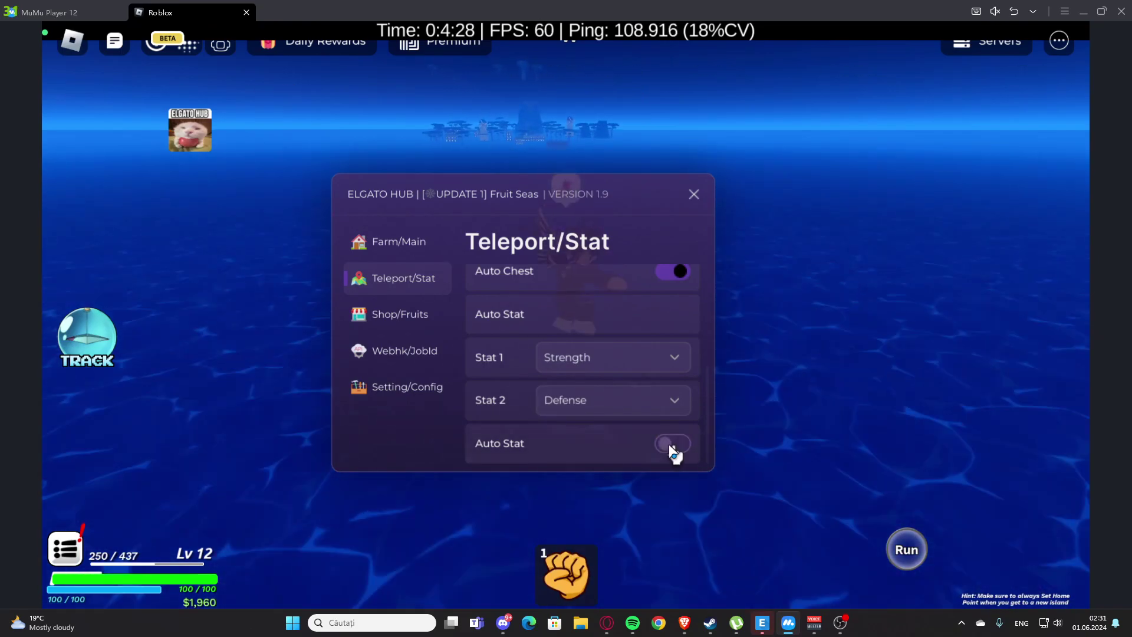
click(411, 318)
Enable TP Fruit Near and Auto Ramdom Fruit, then view the Webhook and Config settings
click(562, 339)
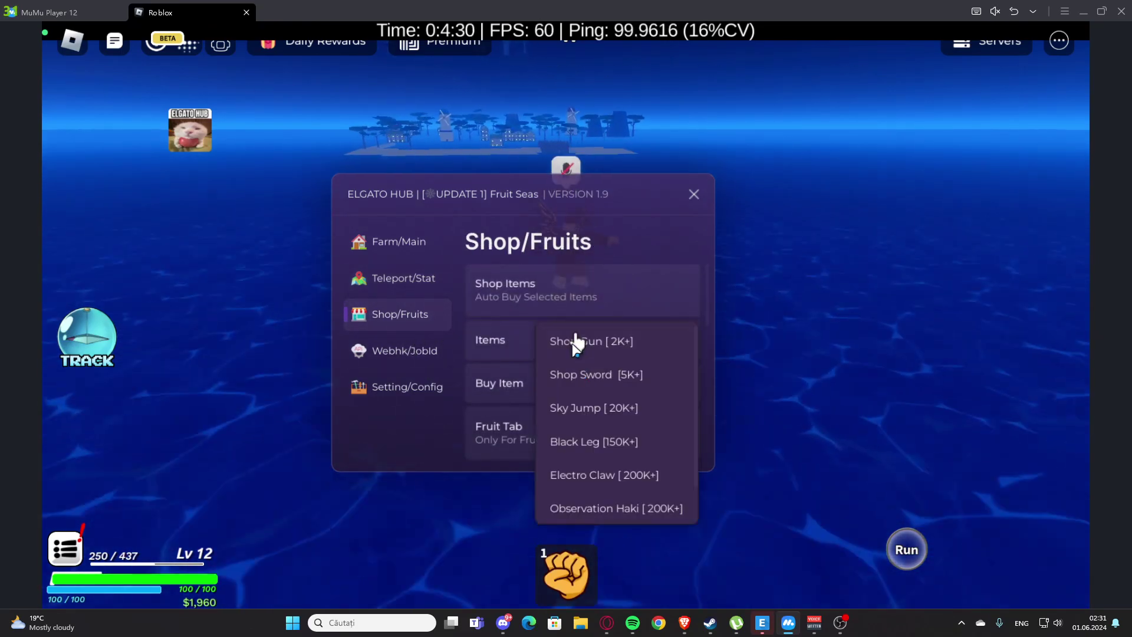
click(567, 380)
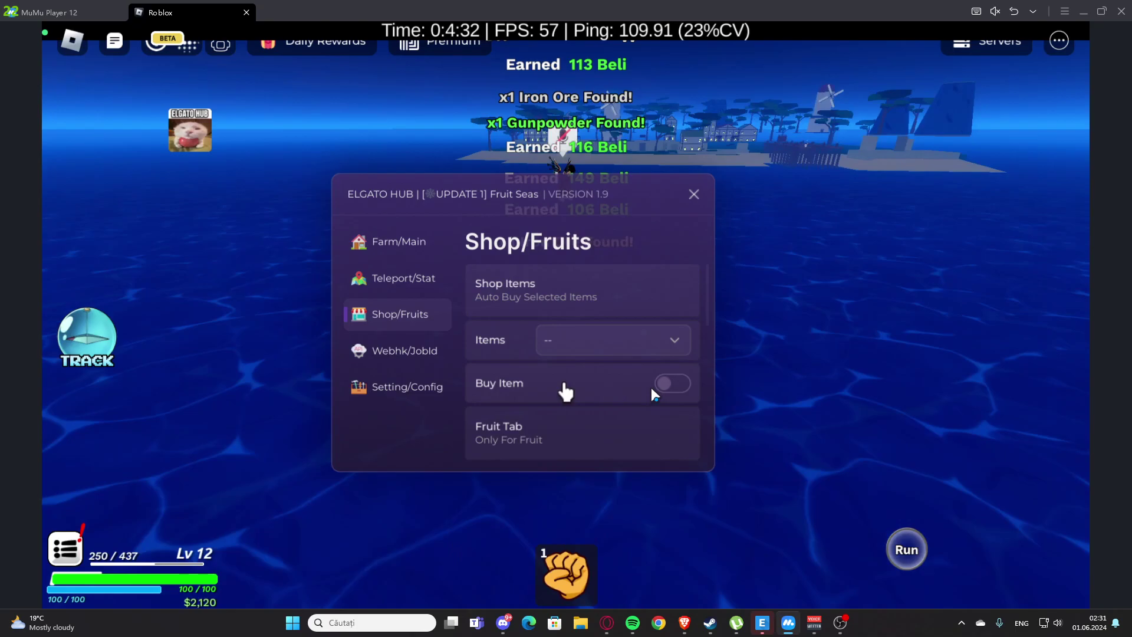
scroll(634, 391, down, 3)
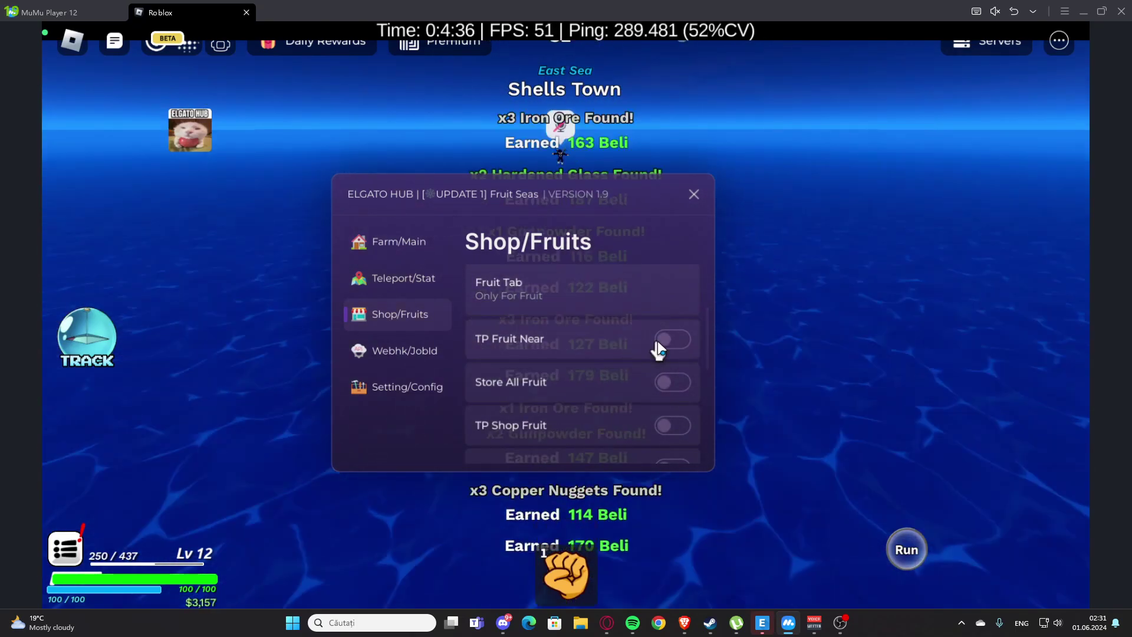
click(668, 340)
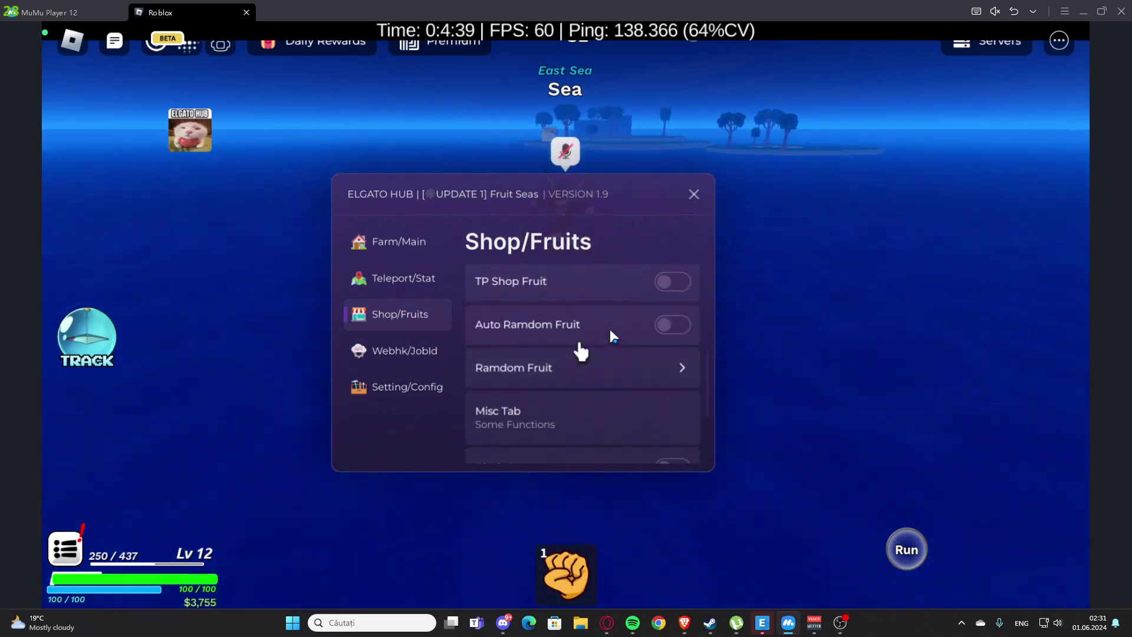
click(671, 324)
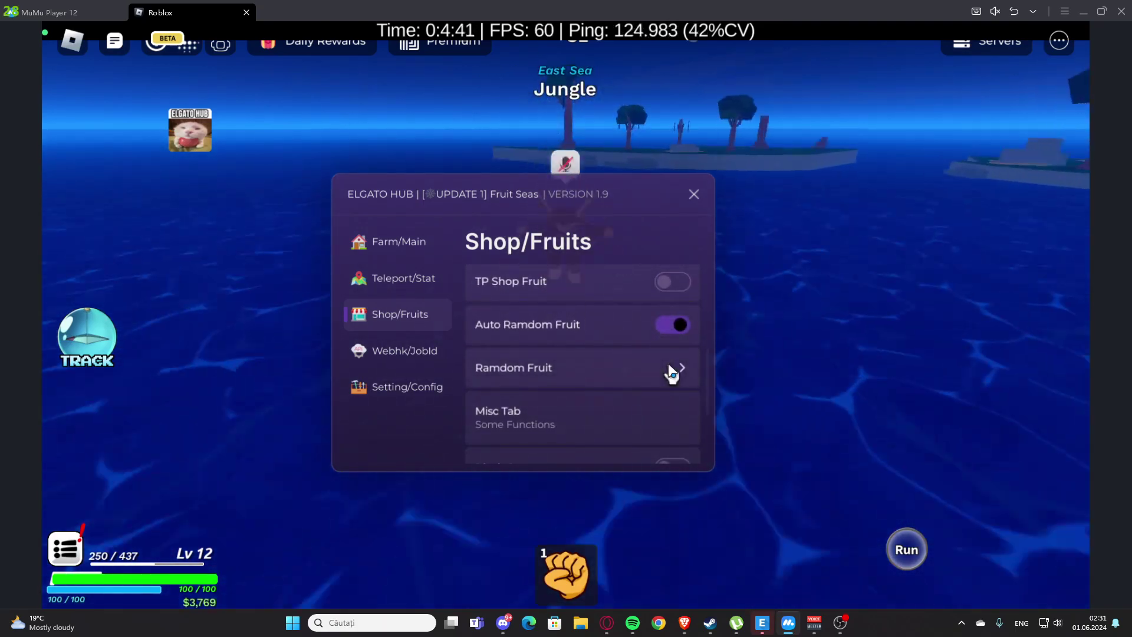
scroll(670, 372, down, 2)
scroll(671, 373, down, 1)
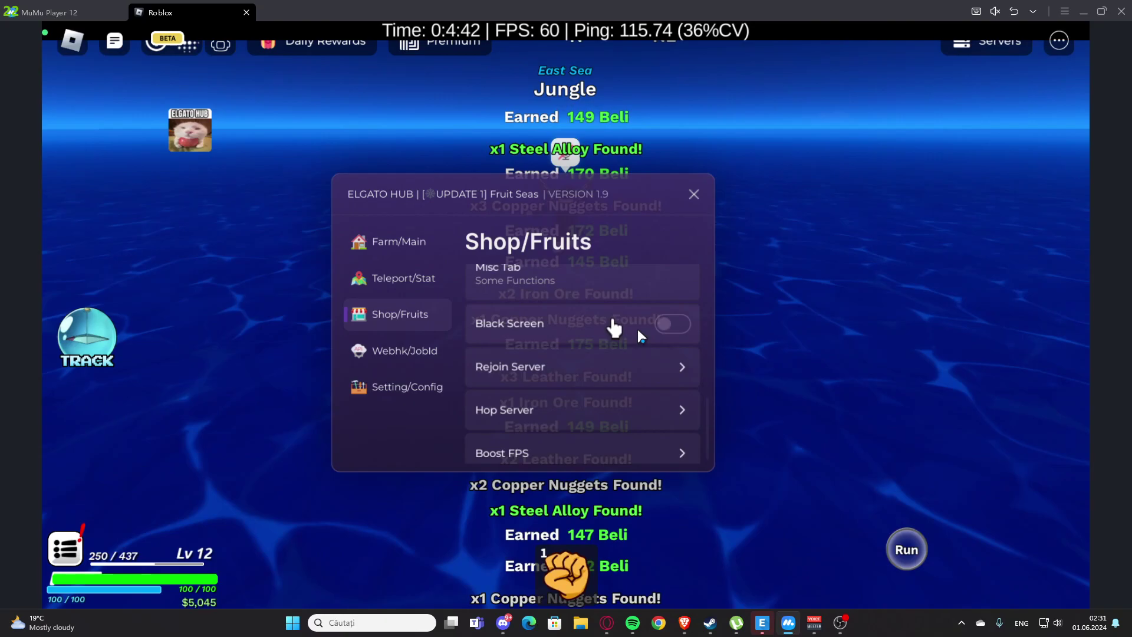
click(398, 354)
scroll(392, 380, down, 2)
click(439, 378)
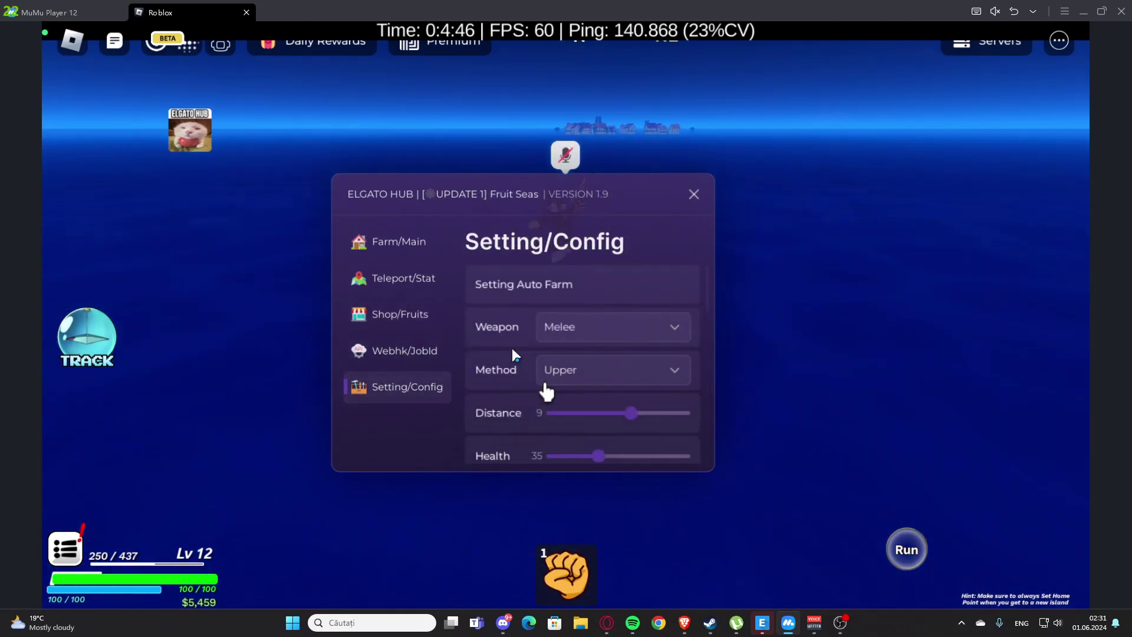
scroll(532, 363, down, 1)
scroll(537, 379, up, 1)
scroll(544, 378, down, 4)
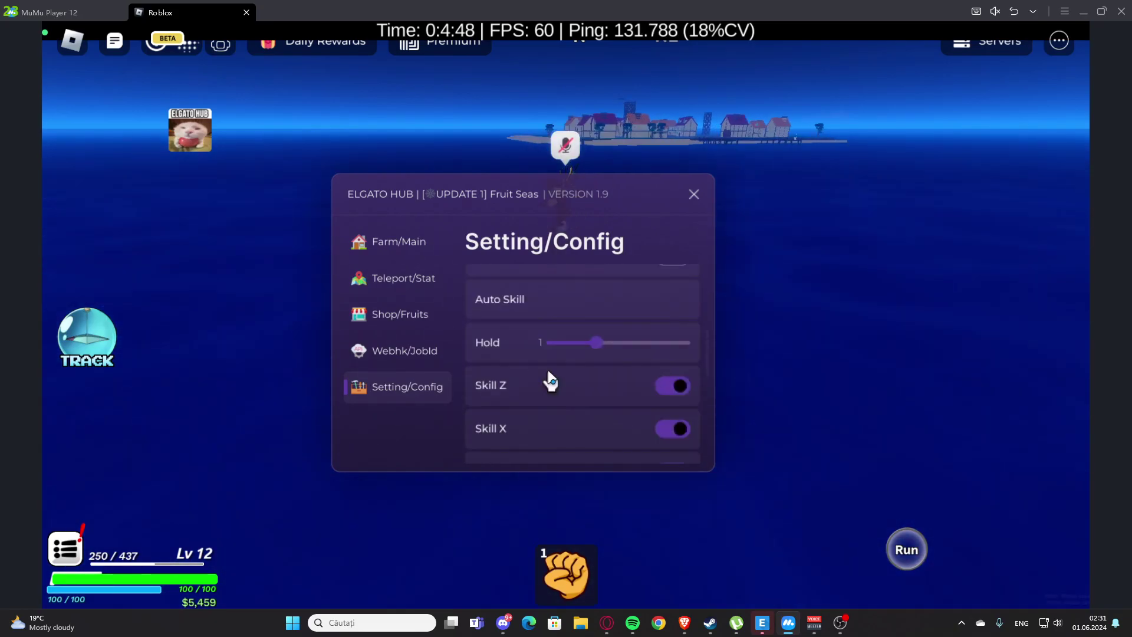
scroll(550, 380, down, 4)
scroll(550, 381, down, 2)
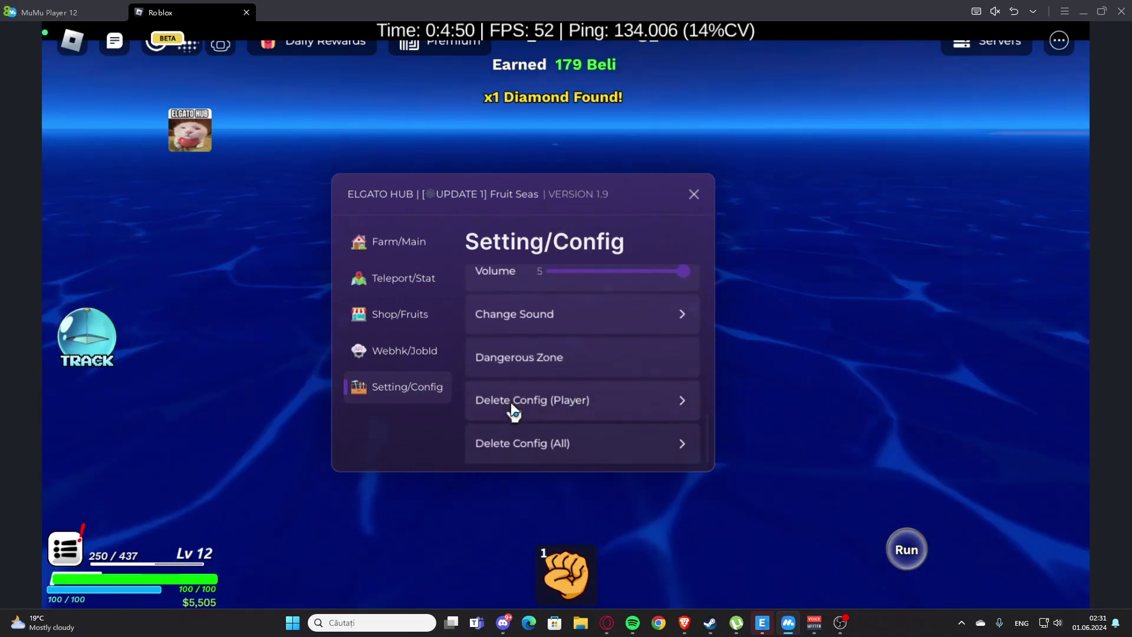
scroll(584, 414, up, 3)
scroll(555, 406, up, 3)
scroll(519, 390, up, 3)
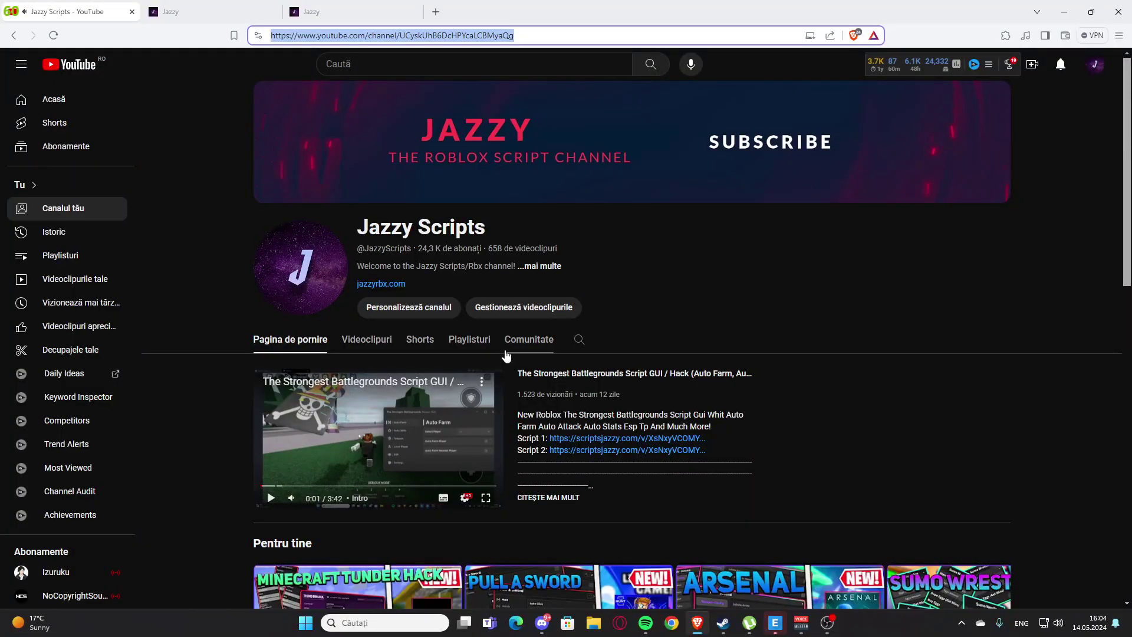
scroll(486, 318, down, 3)
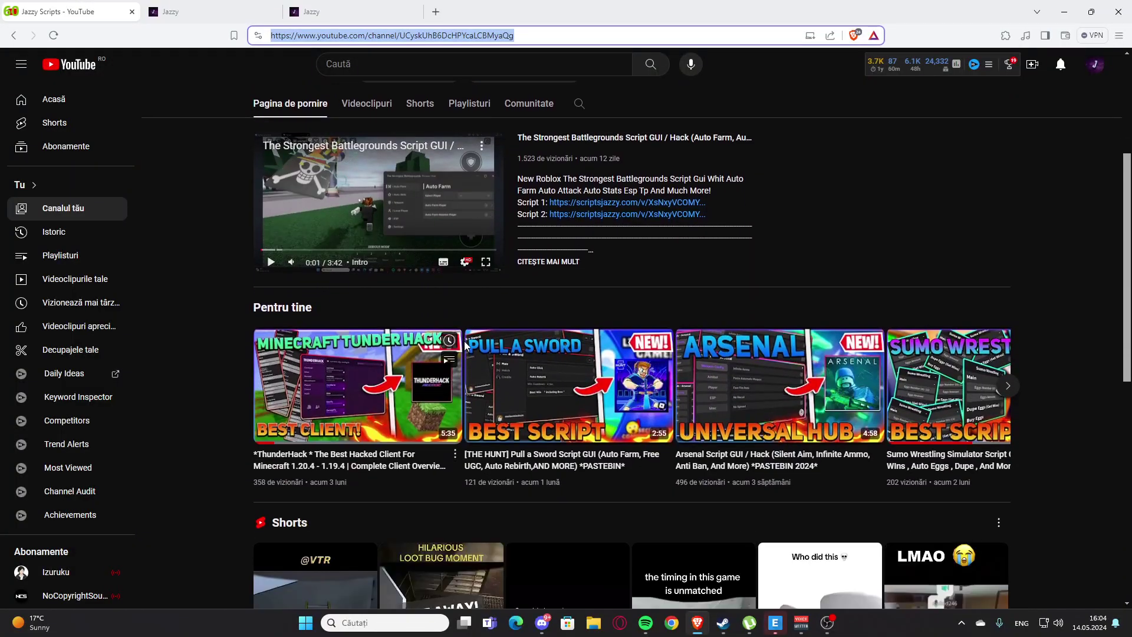
scroll(465, 345, down, 3)
scroll(365, 252, up, 6)
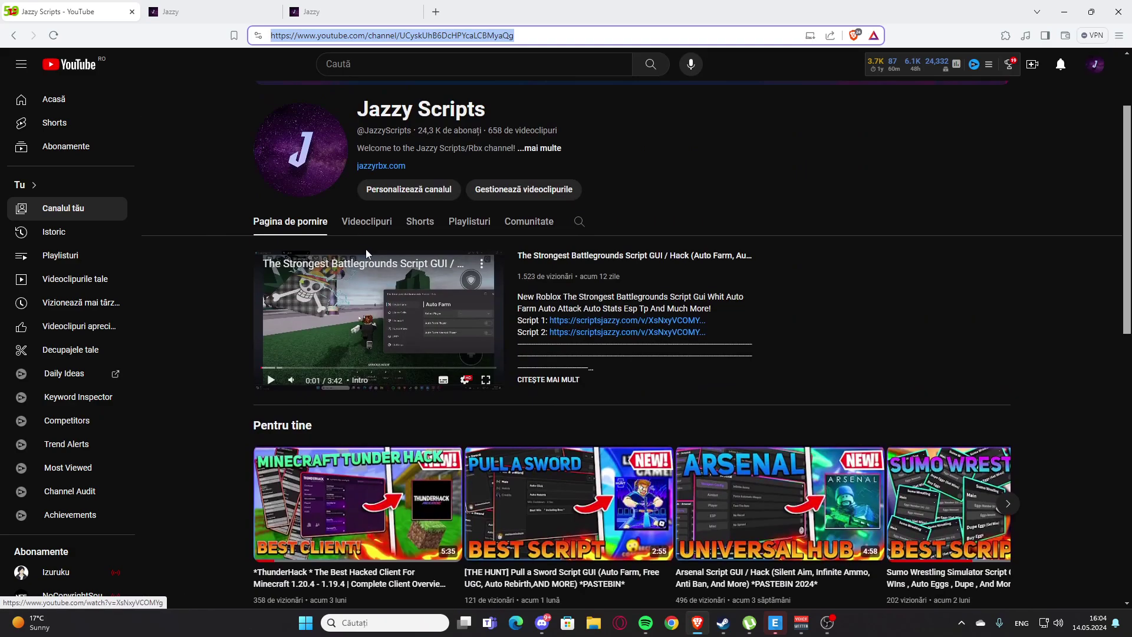
Show the Jazzy Scripts channel's Videos list and open the TYPE://SOUL Script GUI video
click(366, 221)
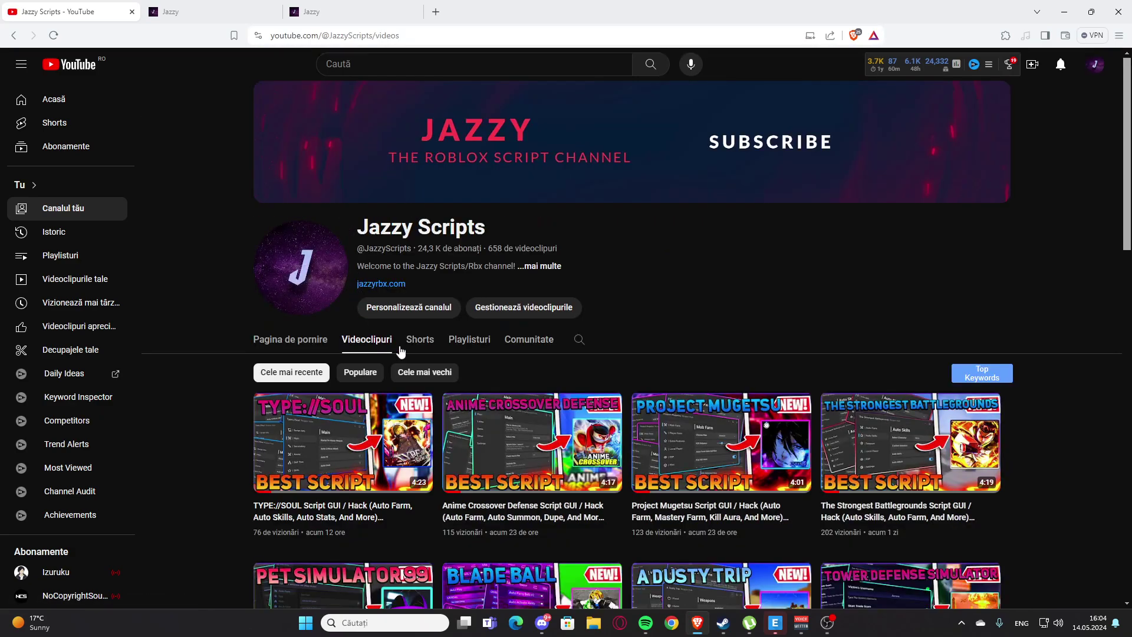
scroll(442, 340, down, 1)
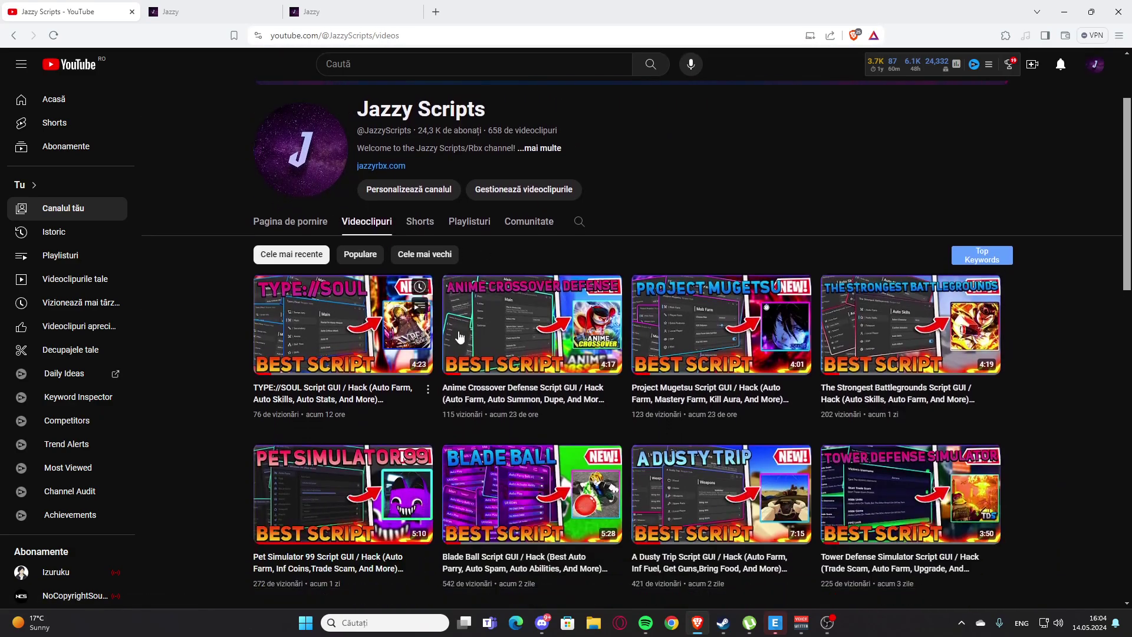
click(355, 336)
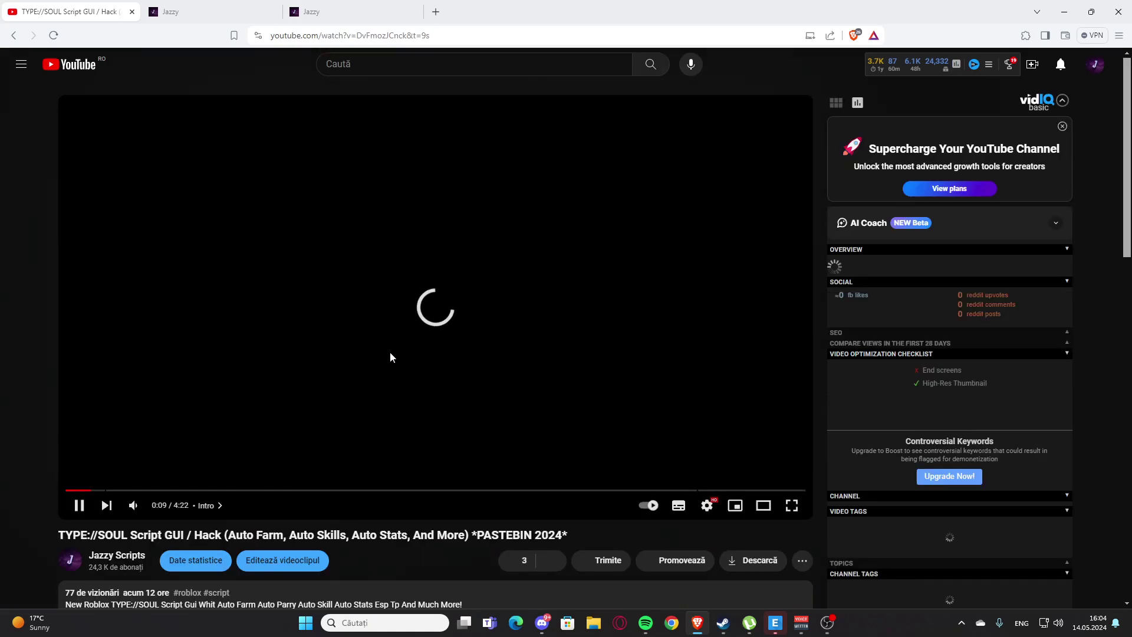
scroll(389, 352, down, 3)
Open the scriptsjazzy link from the description and follow Script 1's CLICK HERE link
click(265, 339)
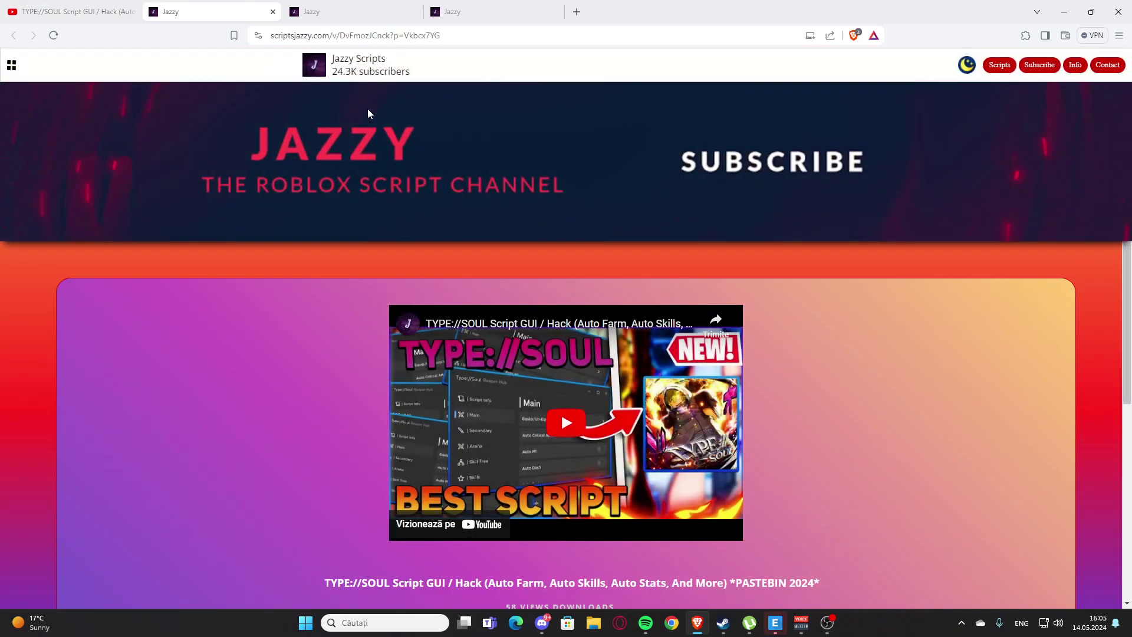
scroll(539, 266, down, 4)
scroll(544, 311, down, 3)
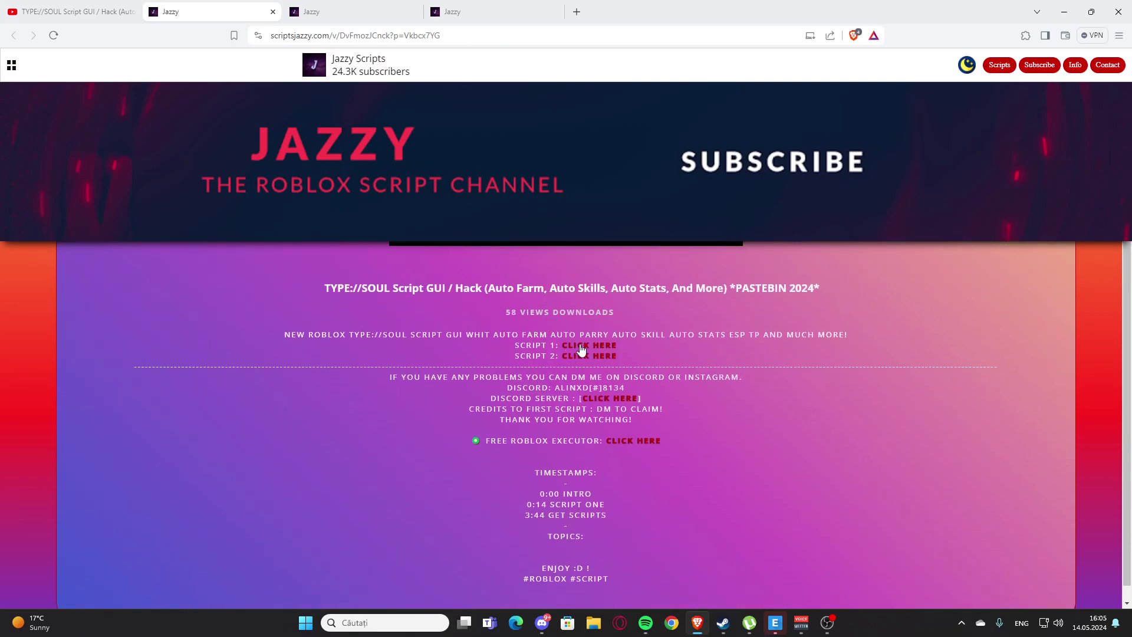
scroll(506, 348, up, 2)
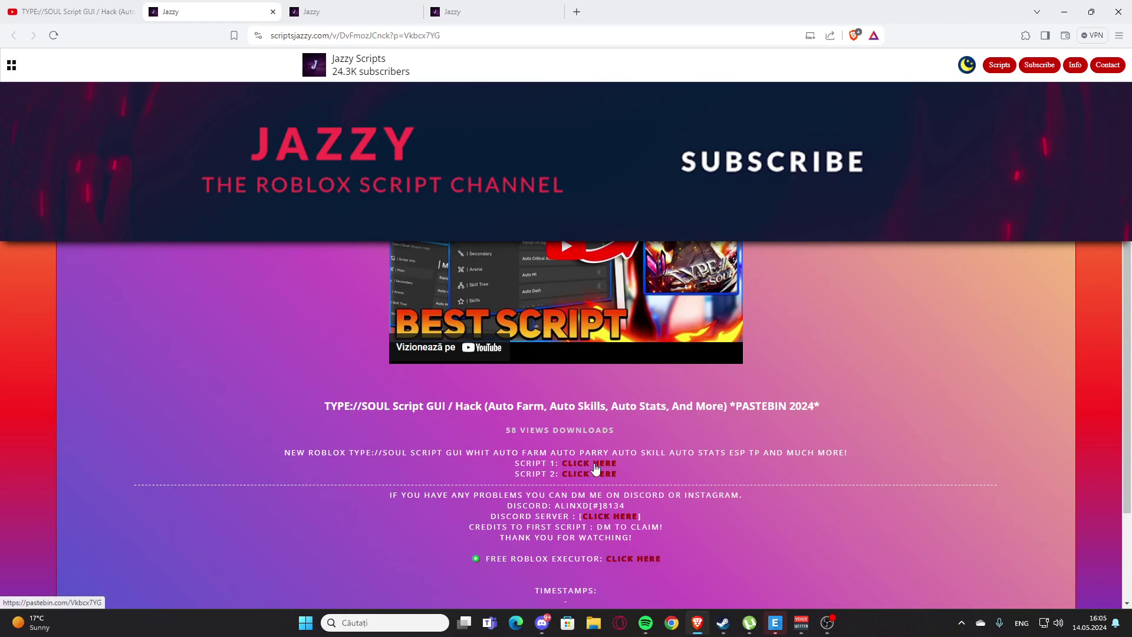
click(584, 464)
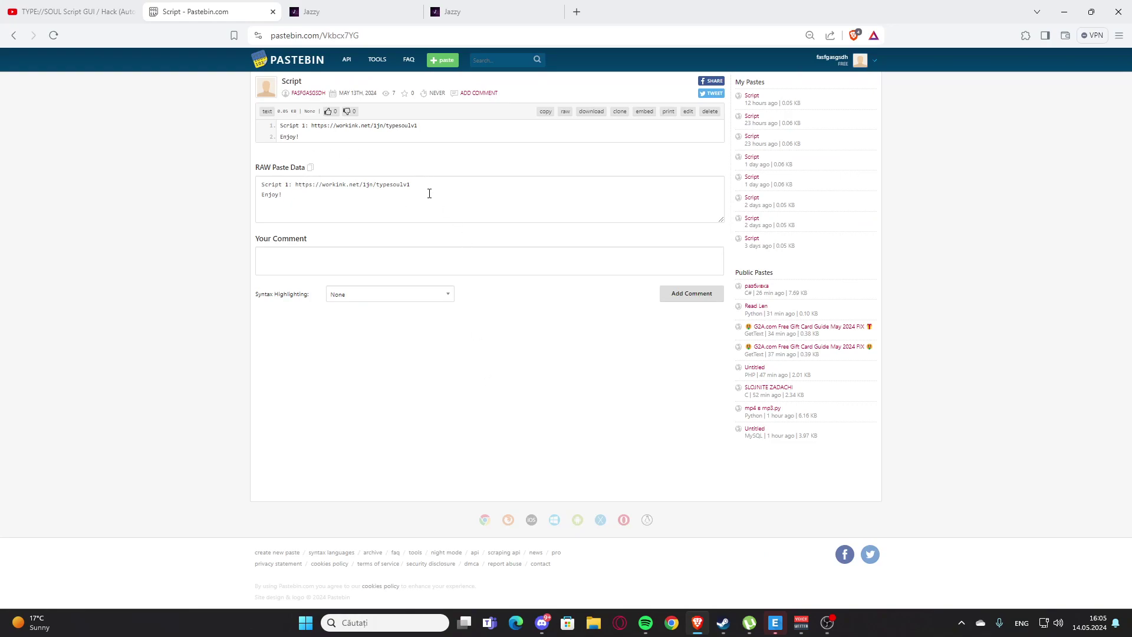
Copy the work.ink URL from line 1 of the paste and load it in a new tab
drag(287, 196, 303, 189)
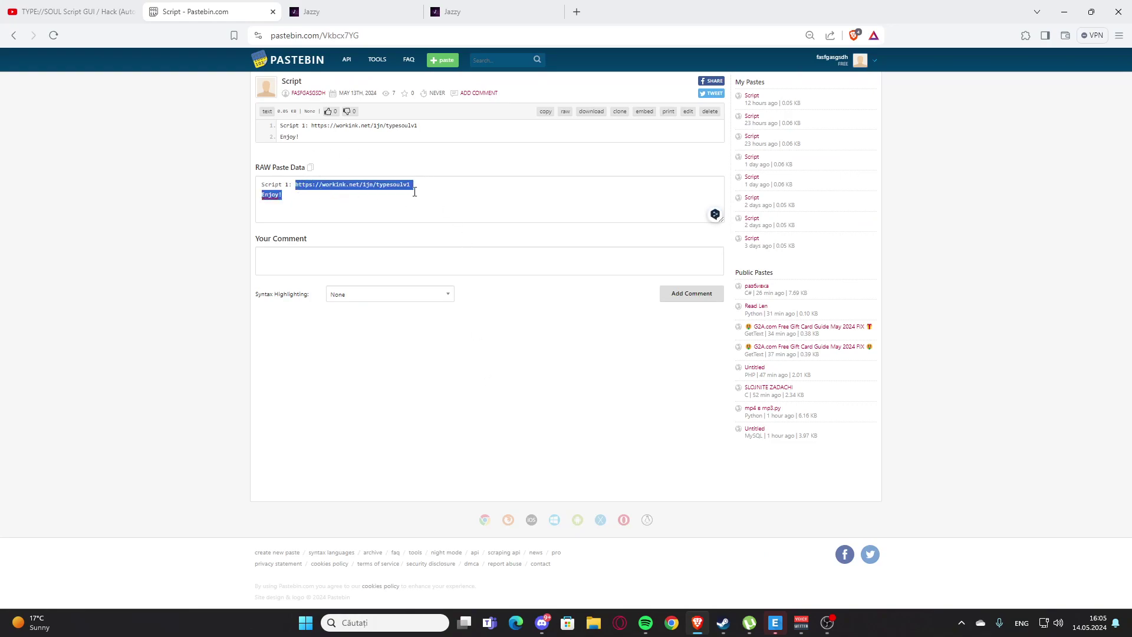
click(425, 133)
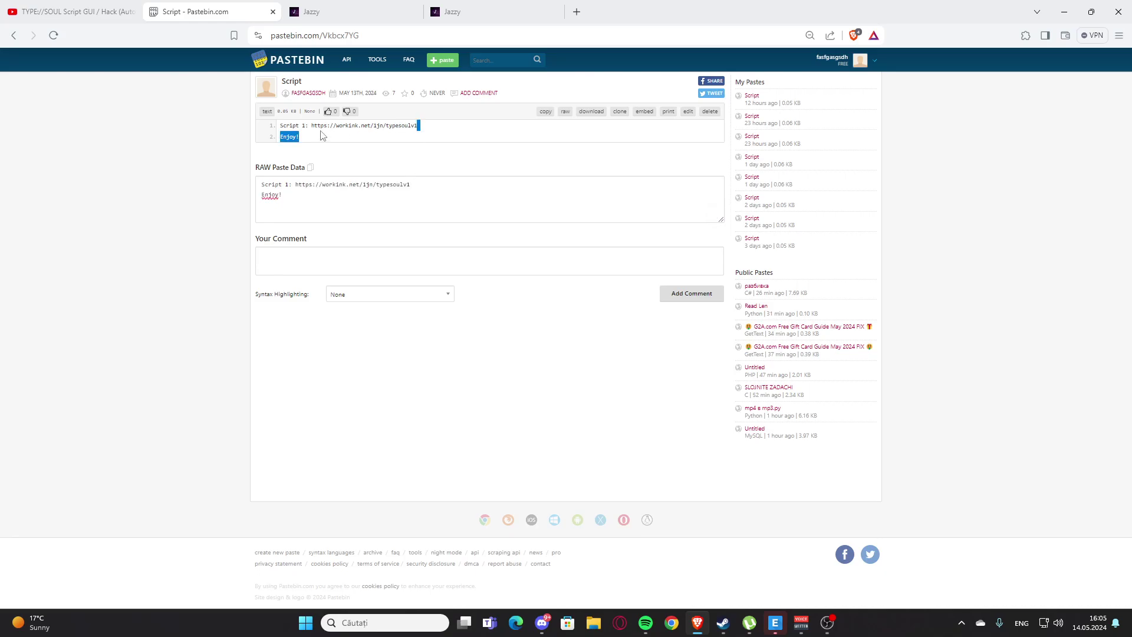
drag(418, 126, 312, 126)
key(ctrl+c)
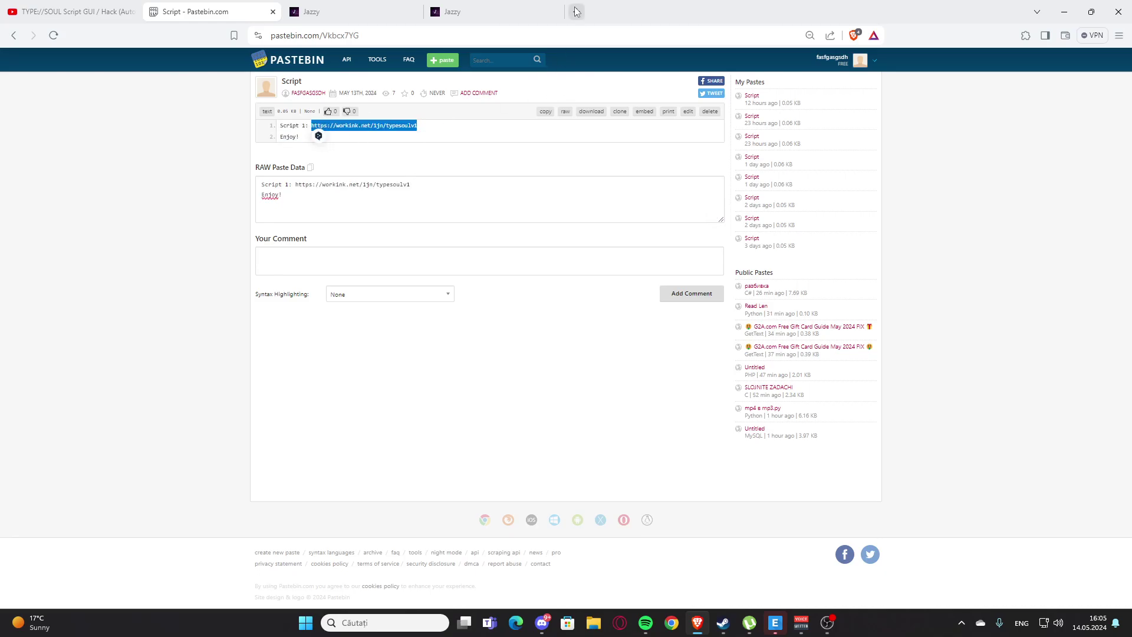
click(576, 11)
key(ctrl+v)
key(Return)
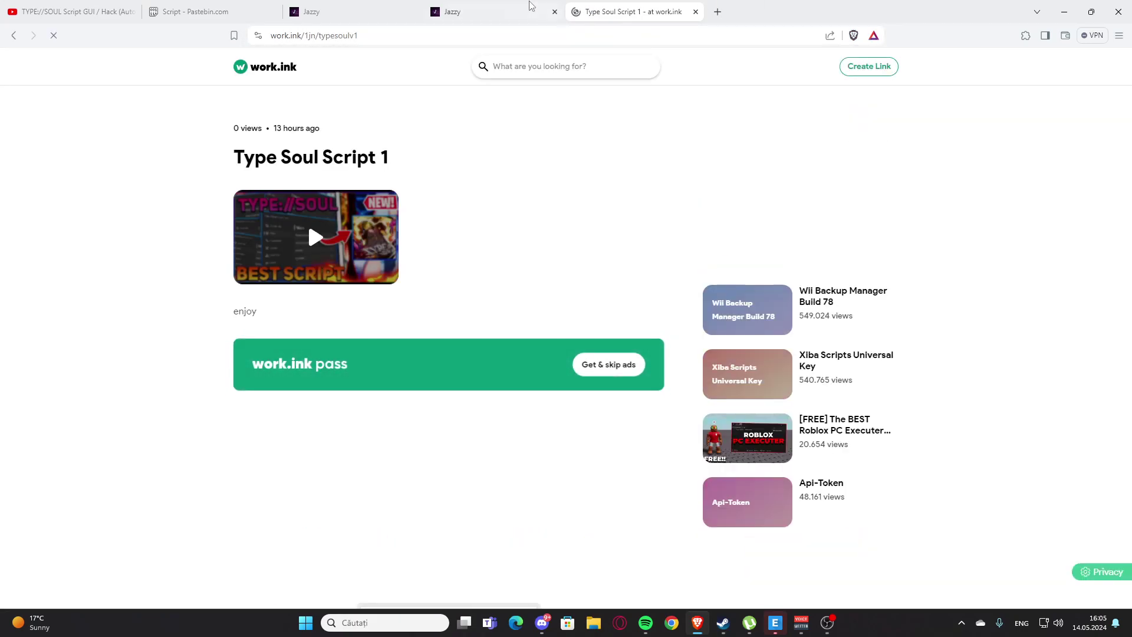
scroll(460, 159, down, 2)
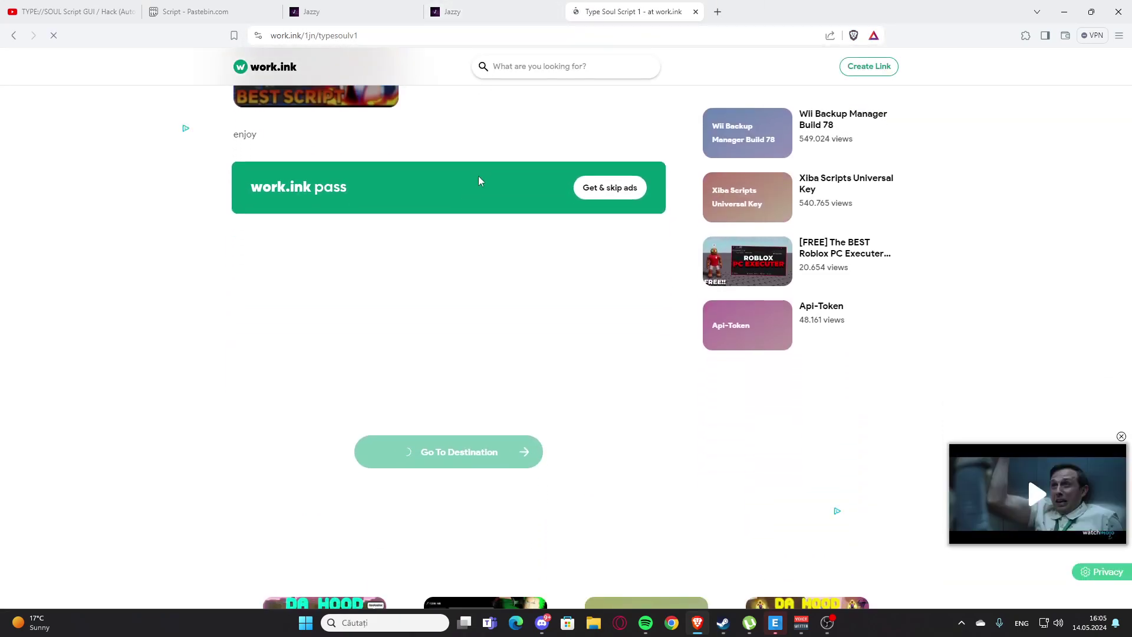
scroll(479, 176, down, 2)
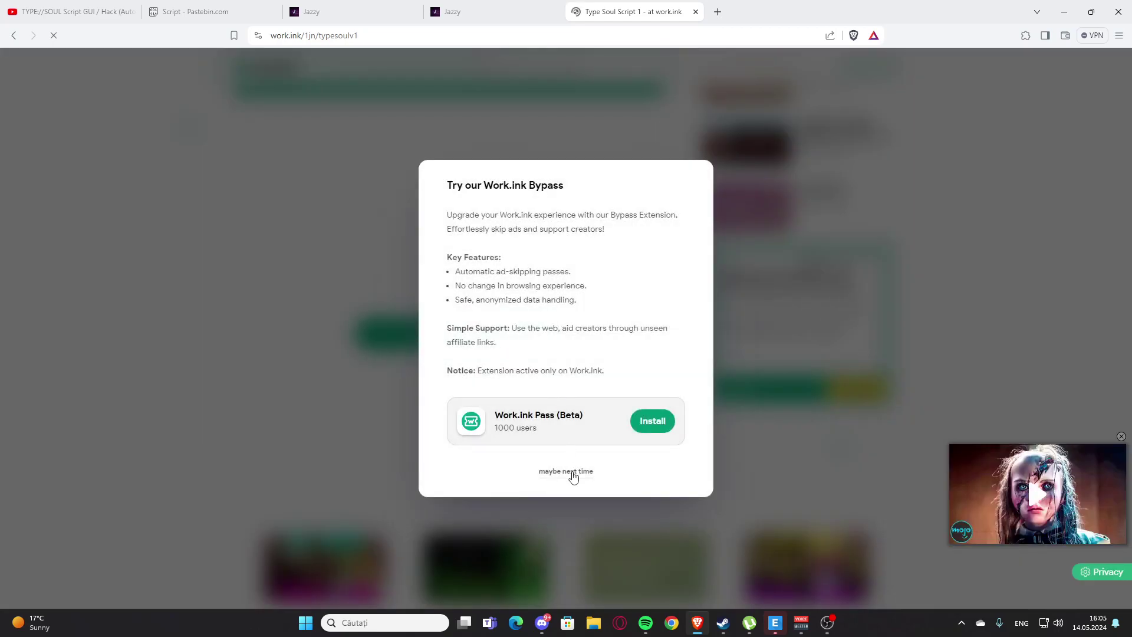
Dismiss the pass popup and continue through Go To Destination to the unlock steps
click(566, 471)
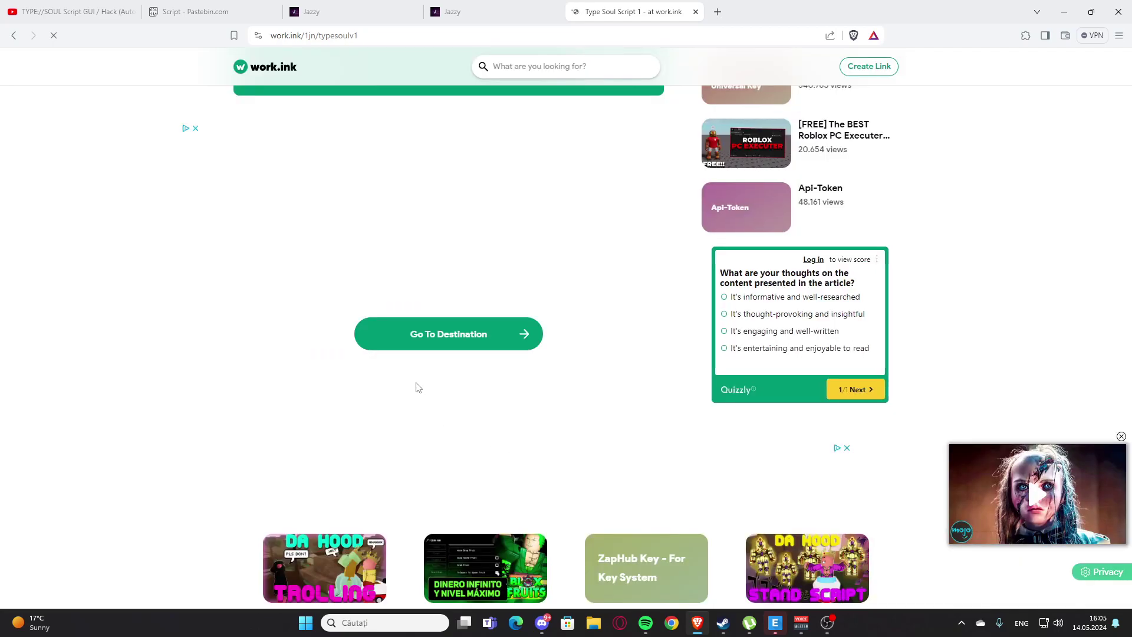
click(473, 335)
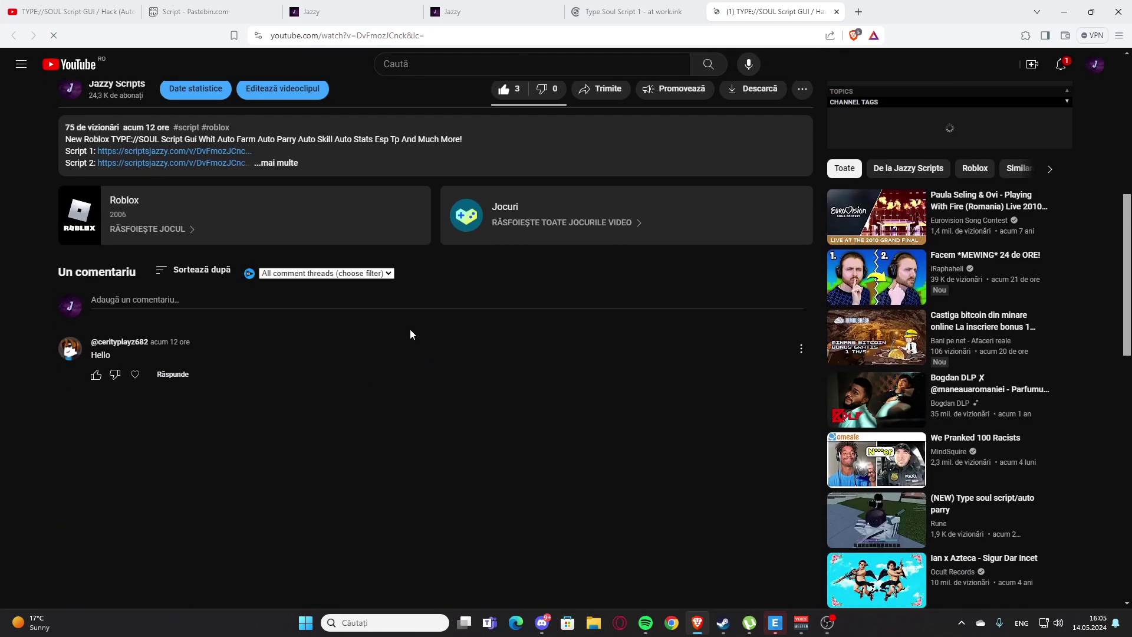
Heart the Hello comment, cancel subscribing, and pause the Jazzy Scripts channel trailer
click(265, 298)
text(Nicwe)
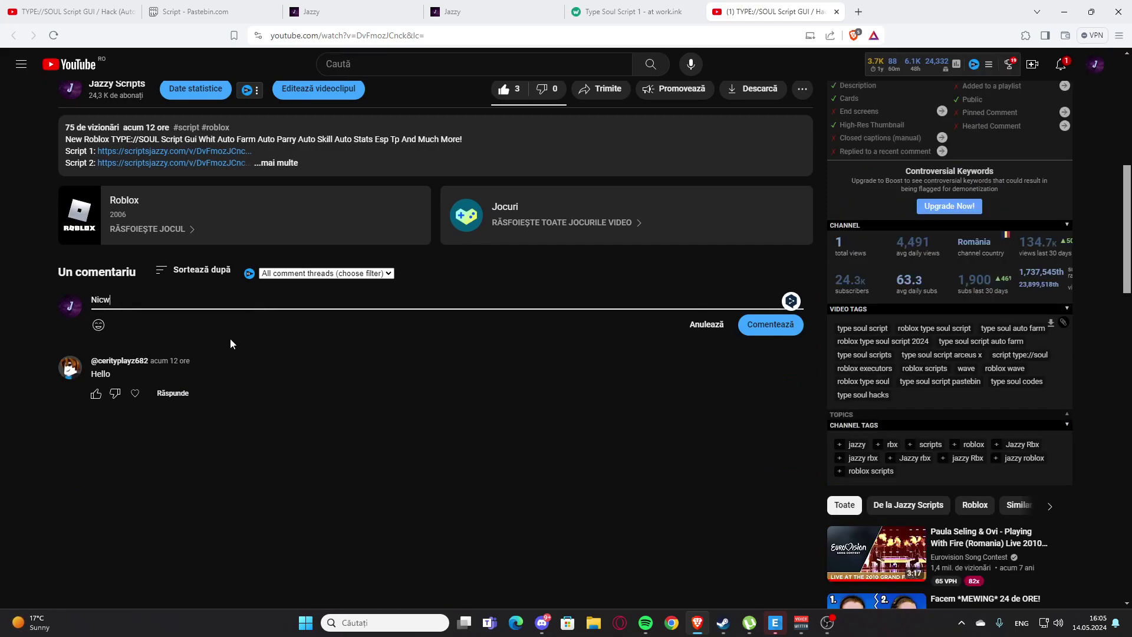
key(Escape)
click(135, 392)
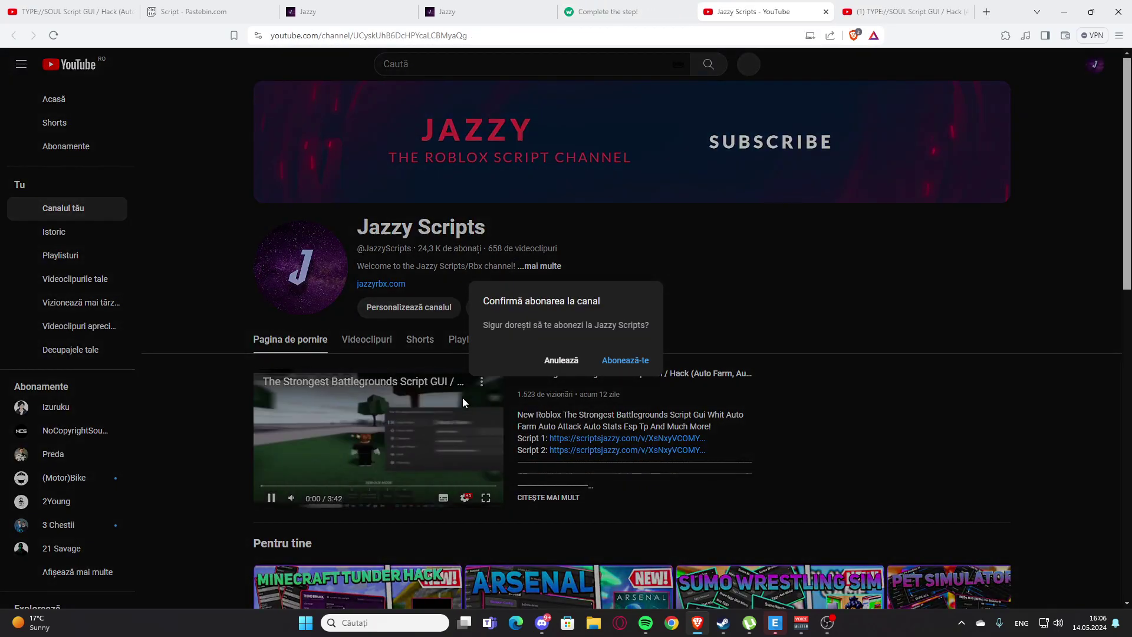
click(561, 359)
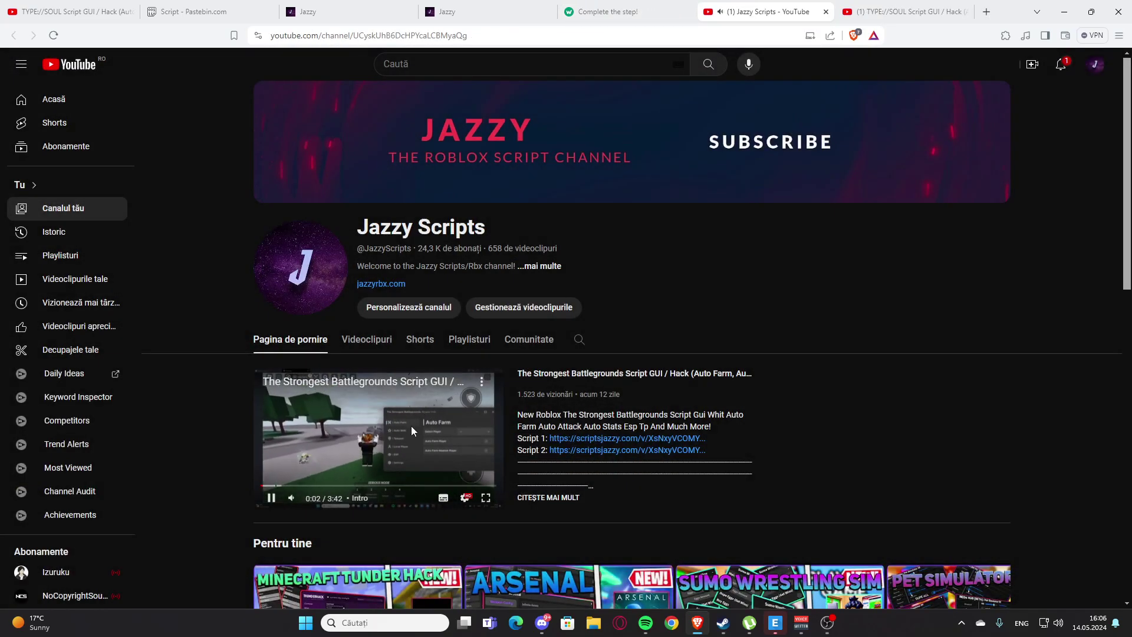
click(411, 426)
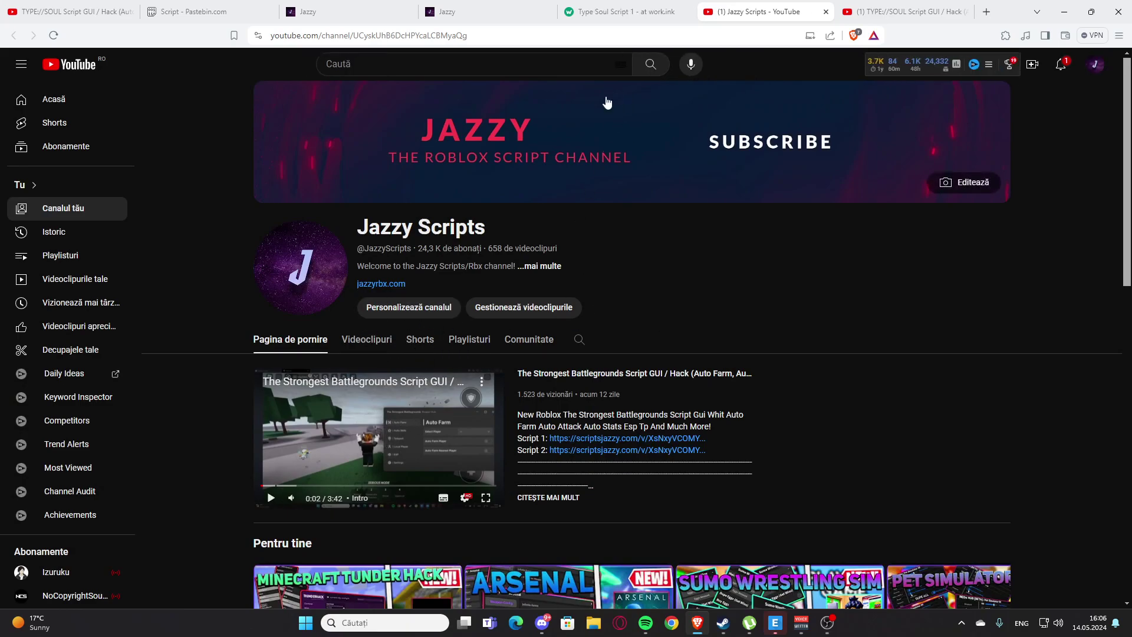
Go past work.ink's destination step and Access Link countdown to the Opera GX offer lock
mouse_move(653, 147)
click(629, 11)
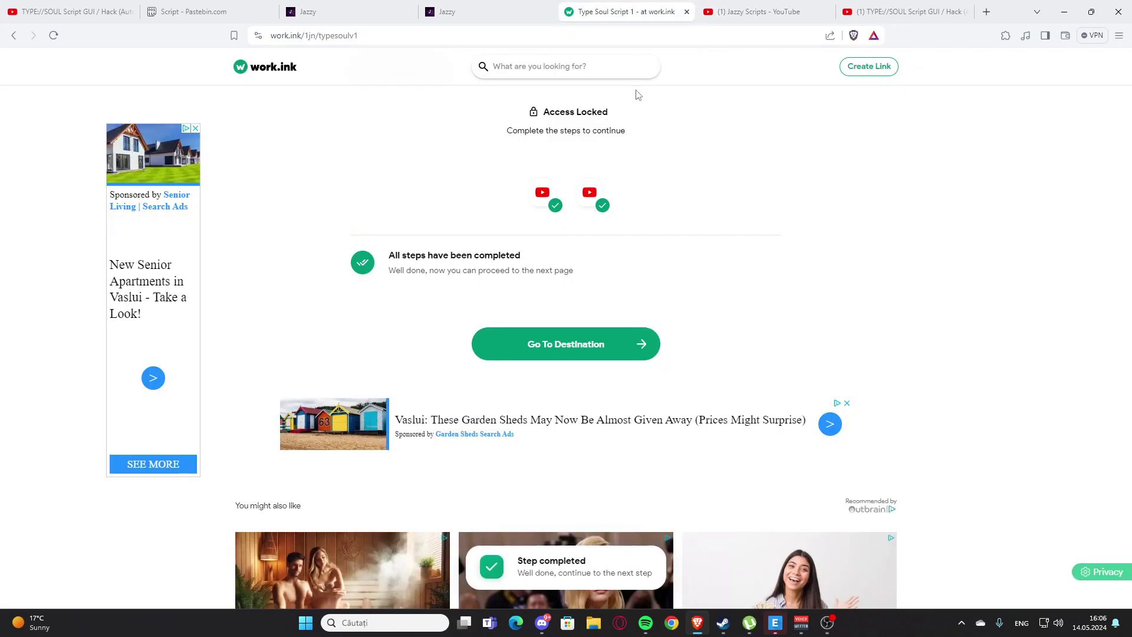
click(522, 345)
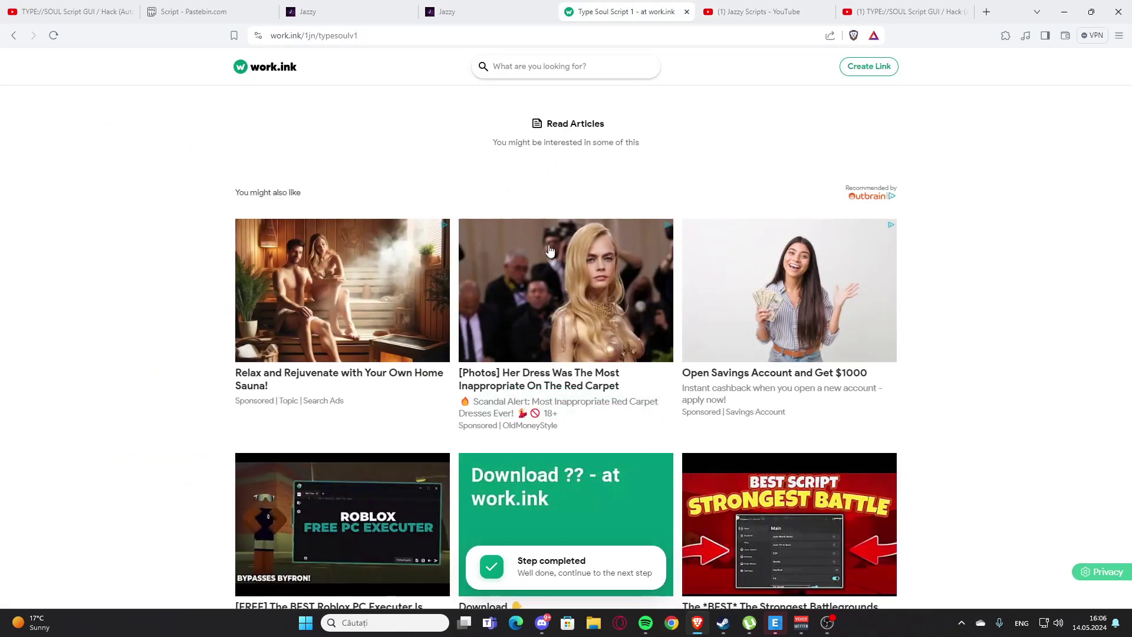
scroll(523, 344, down, 5)
scroll(566, 301, up, 2)
scroll(573, 190, up, 2)
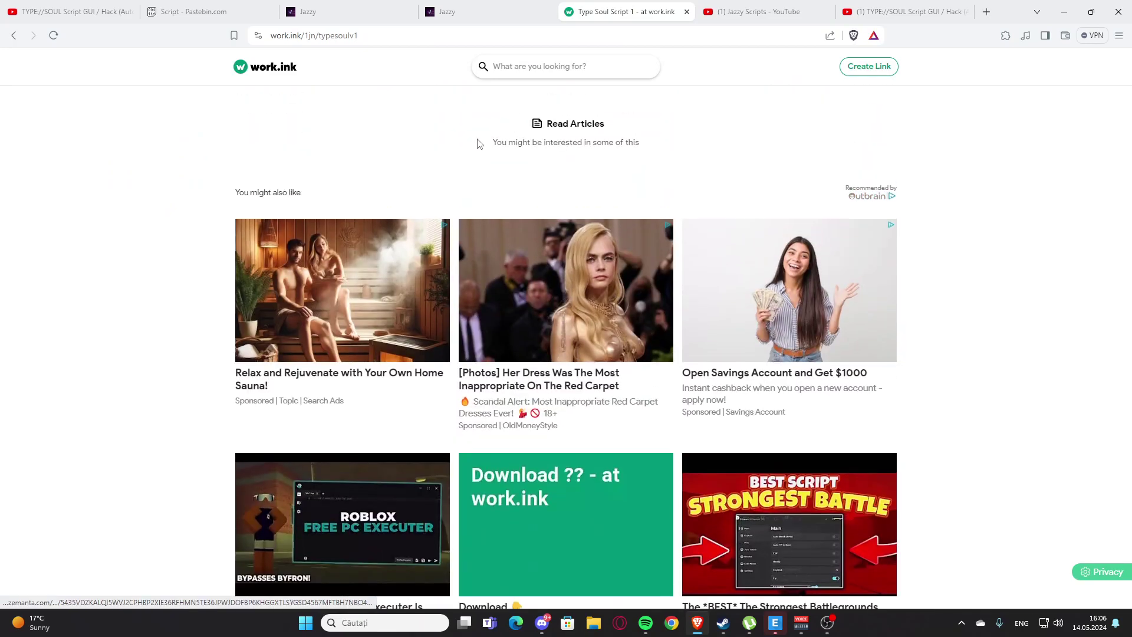
scroll(539, 265, down, 3)
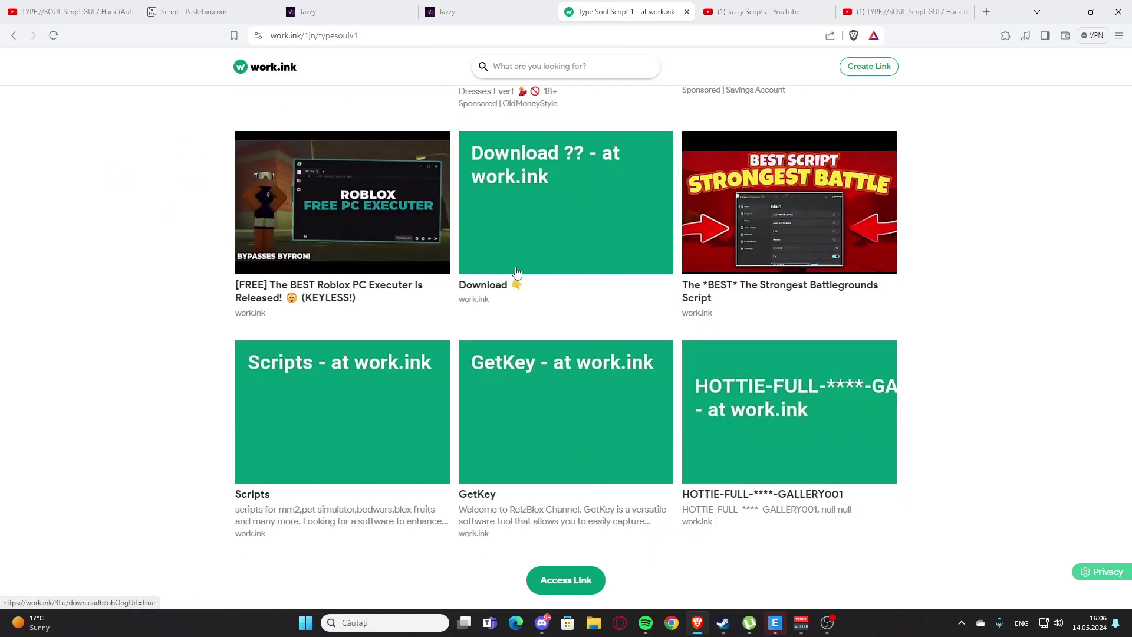
click(565, 579)
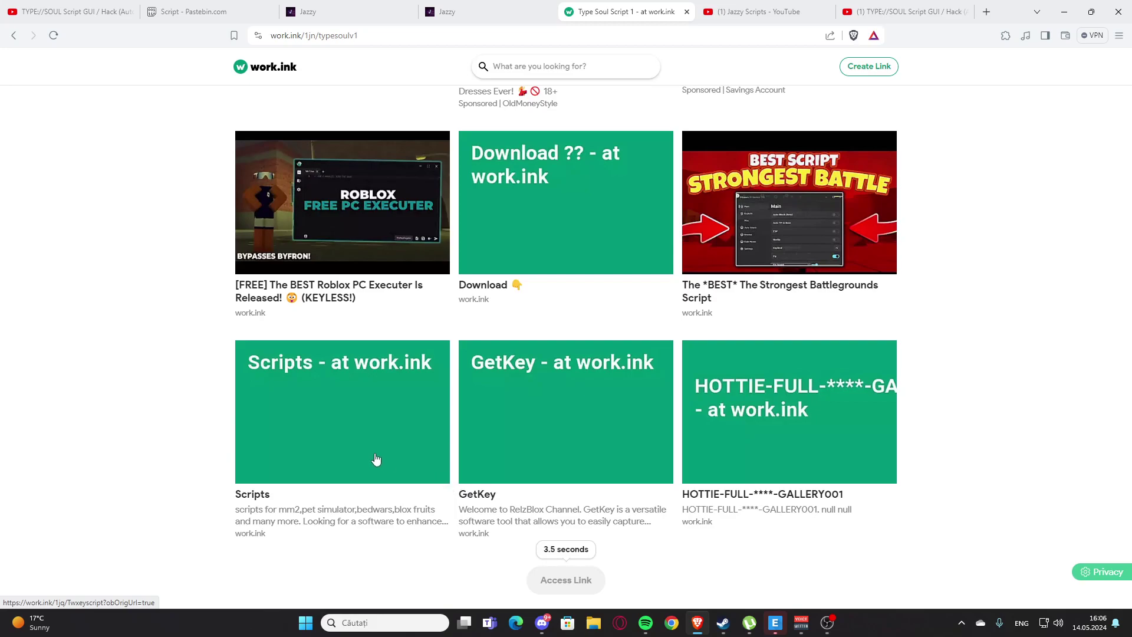
key(F7)
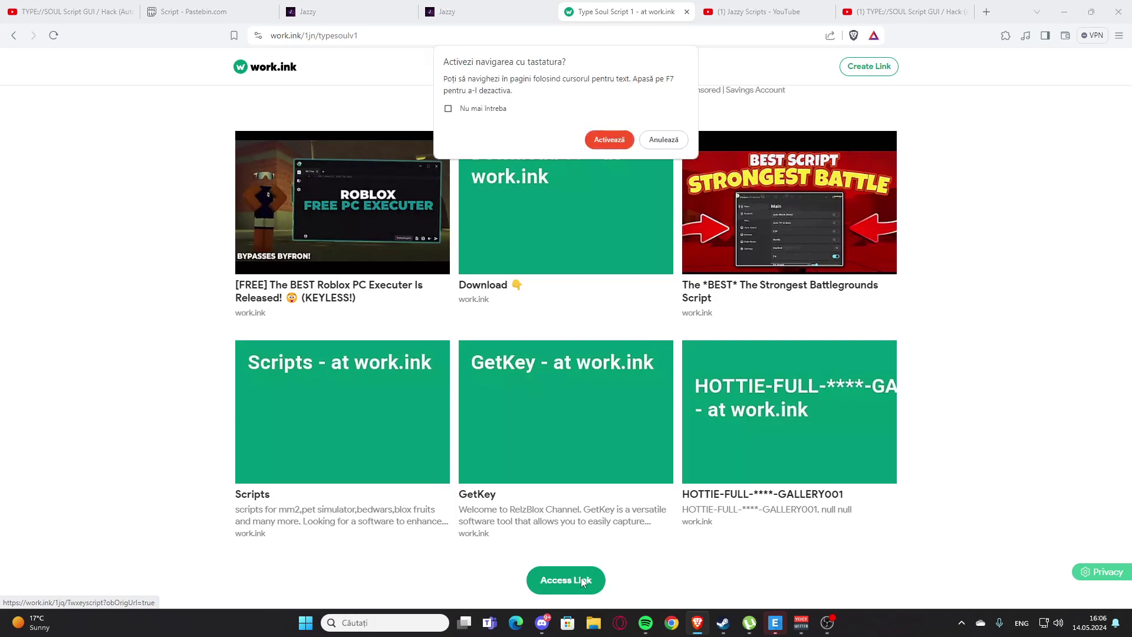
click(664, 139)
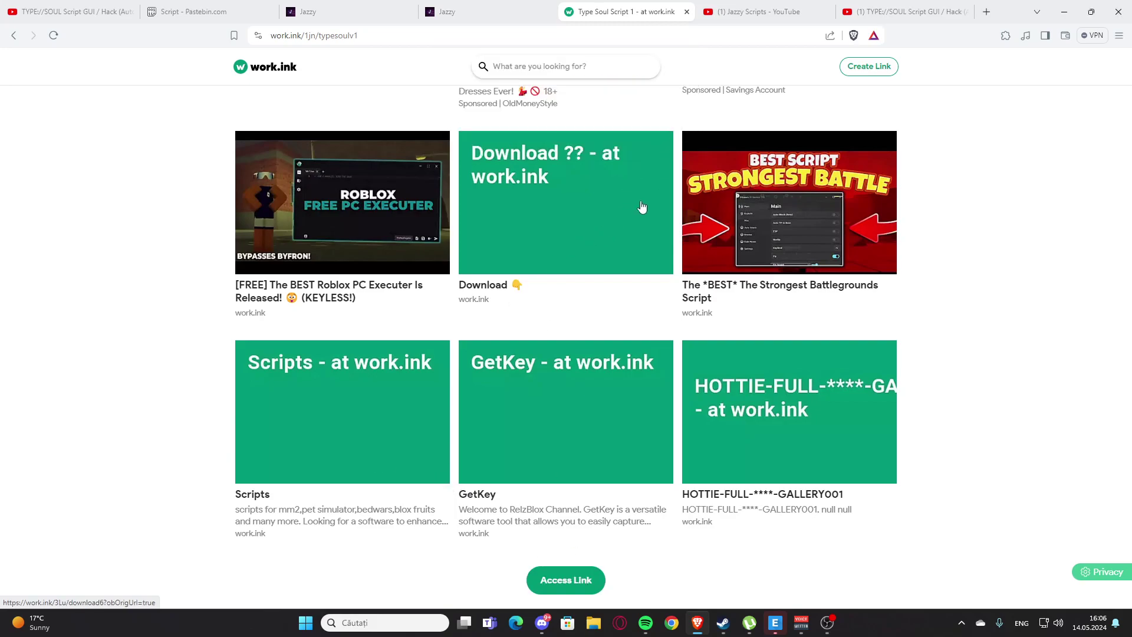
click(577, 579)
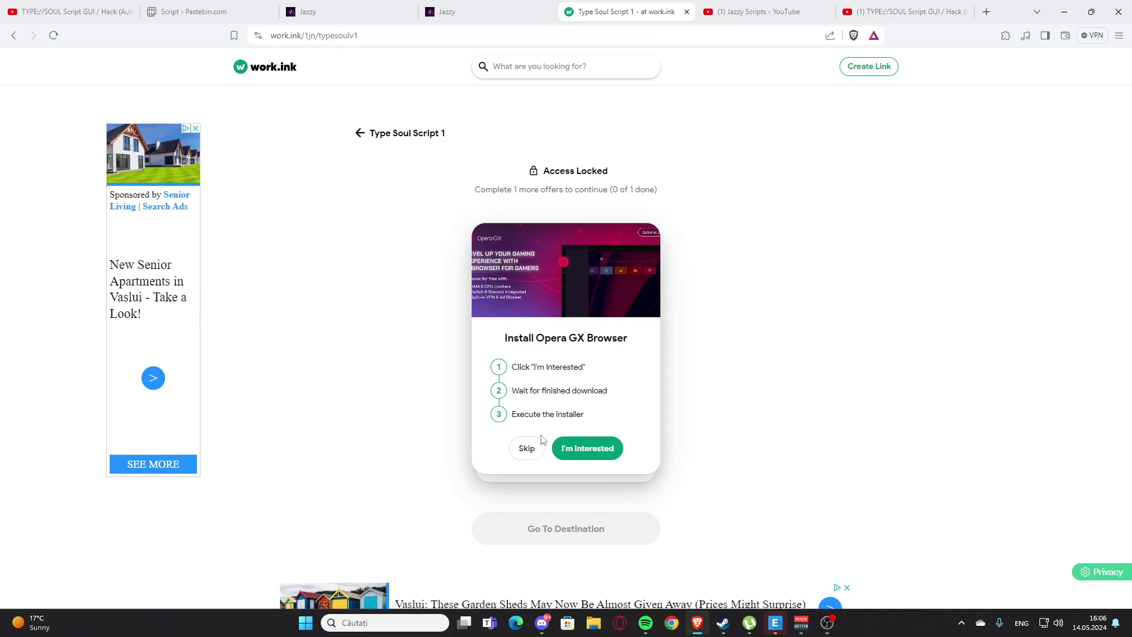
Skip back to the Opera GX offer and accept it, then go to scriptsjazzy.com
drag(536, 338, 635, 342)
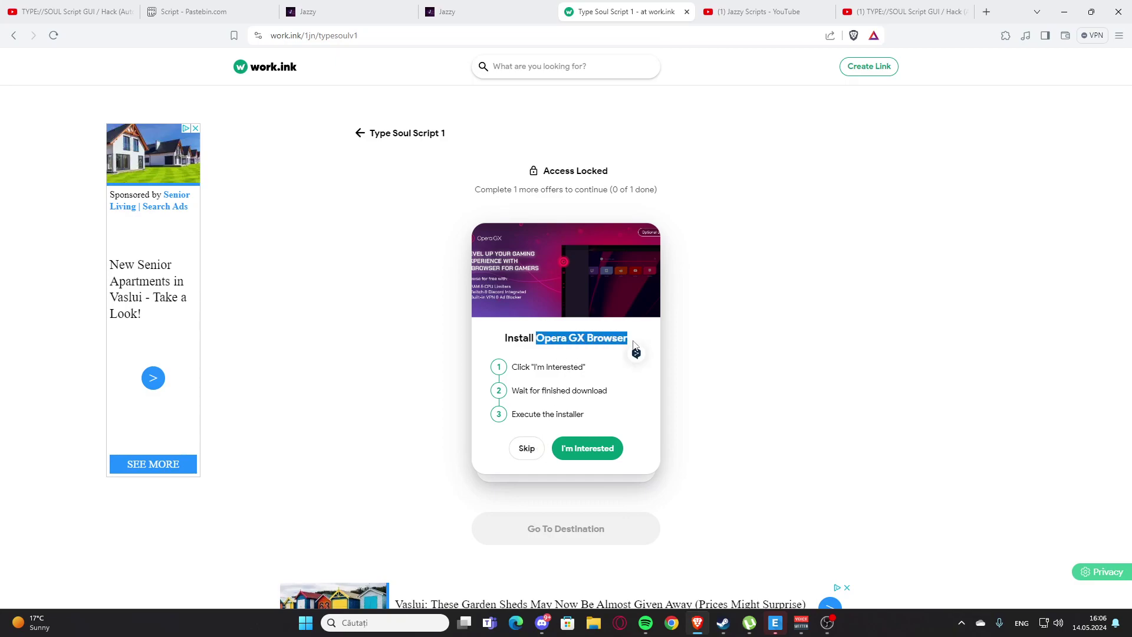
click(526, 448)
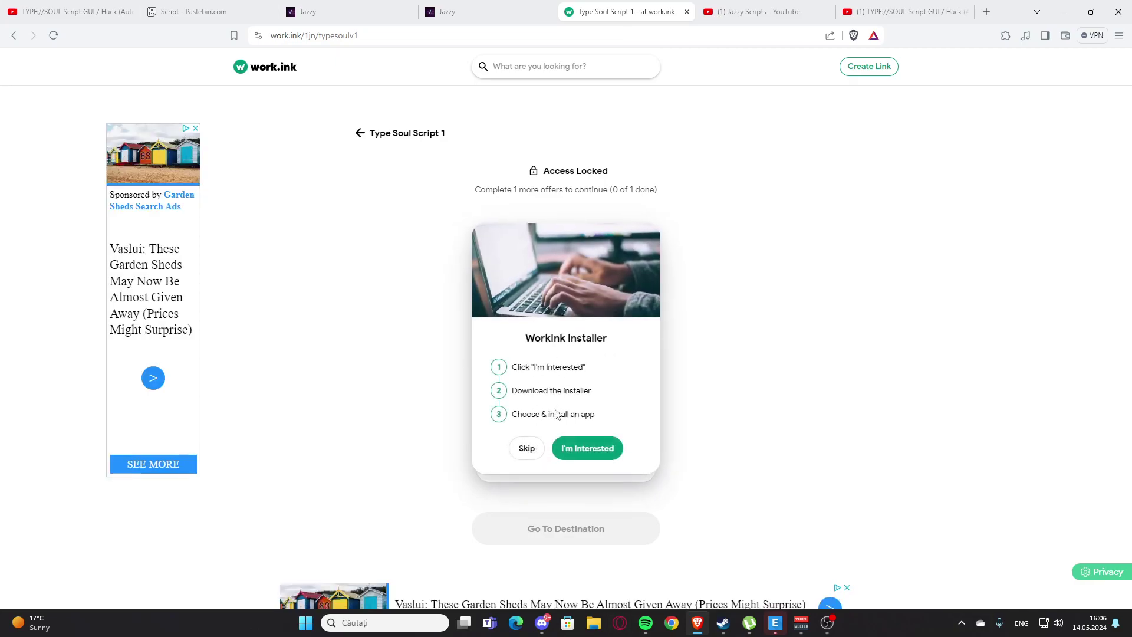
click(530, 450)
drag(505, 338, 578, 339)
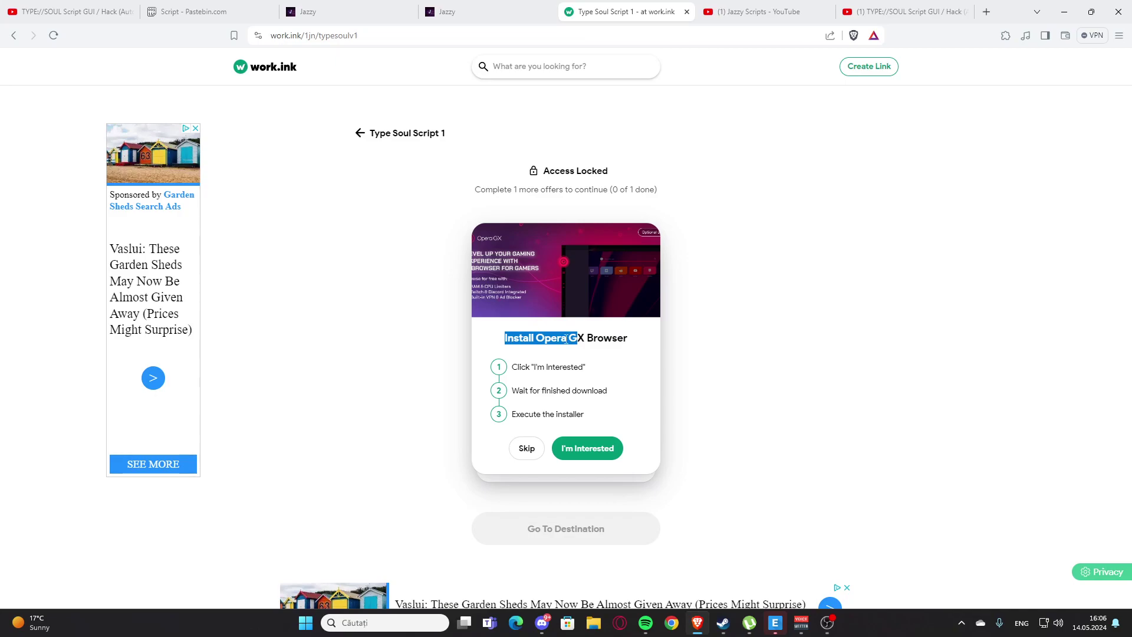
click(530, 336)
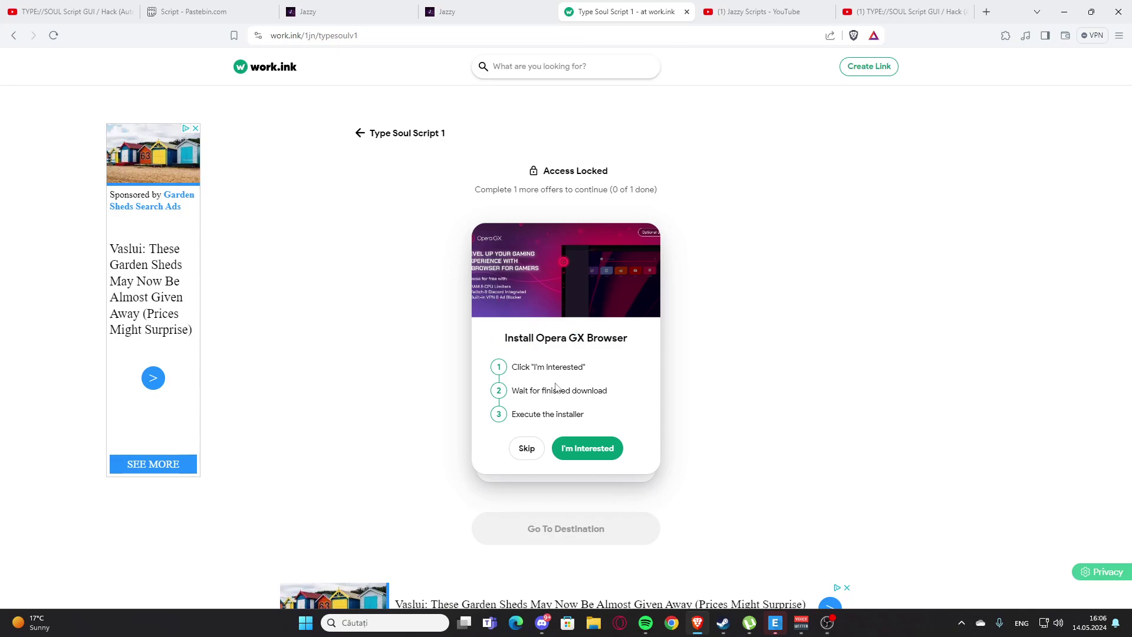
click(588, 449)
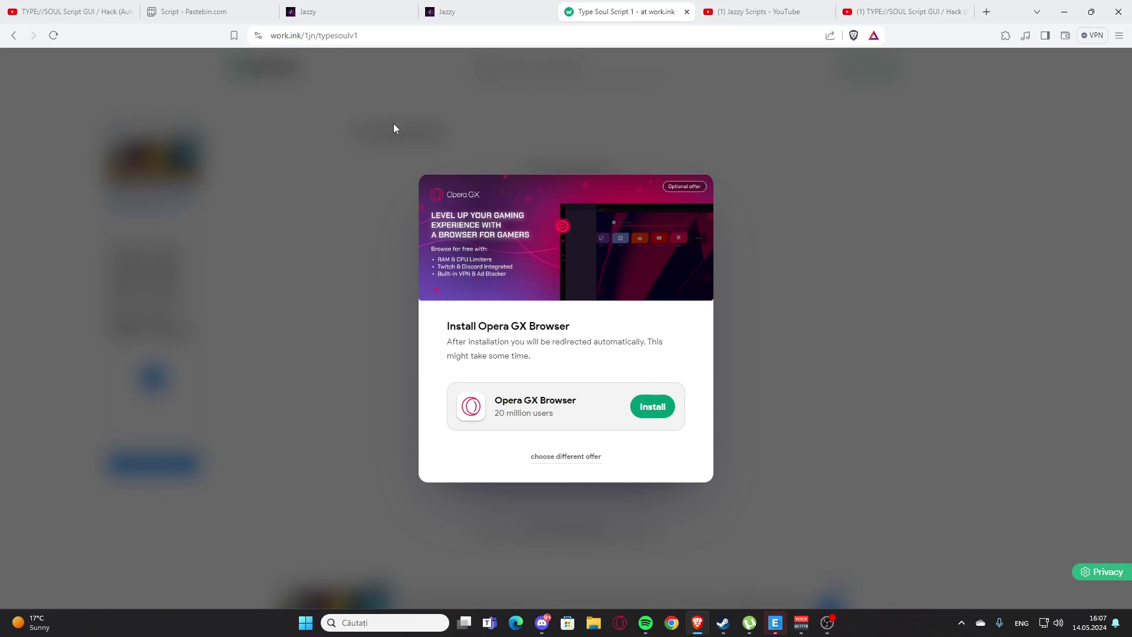
click(328, 12)
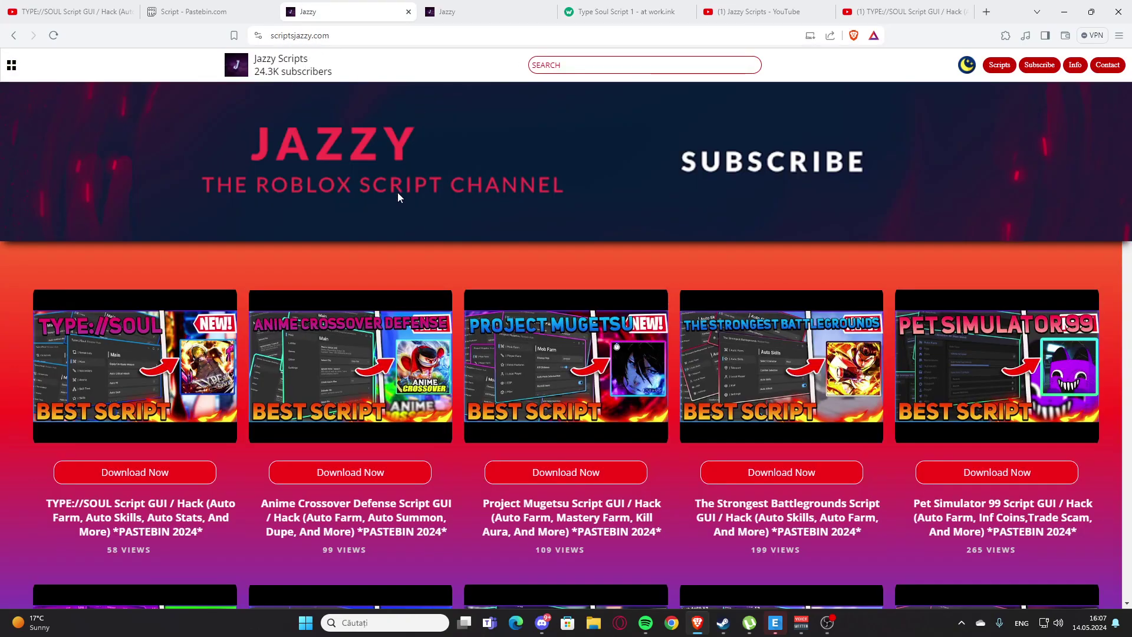
scroll(397, 192, down, 4)
scroll(380, 221, down, 4)
scroll(371, 248, down, 4)
scroll(365, 259, down, 3)
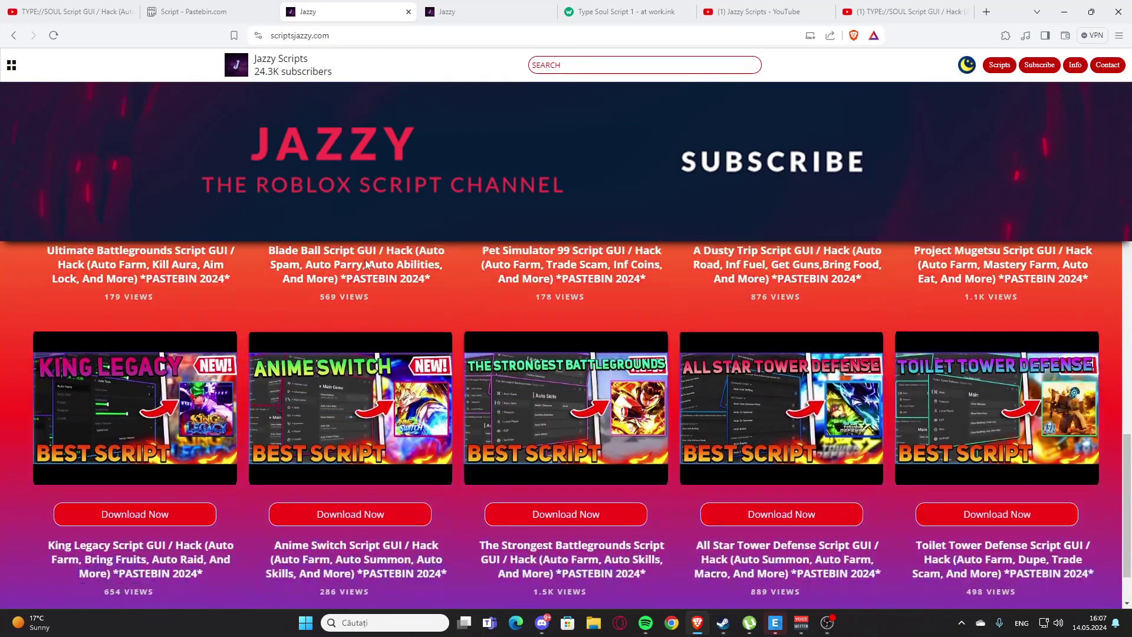
scroll(366, 260, down, 2)
Check the jazzyrbx.com and scriptsjazzy.com tabs and search the site for 'car'
click(447, 12)
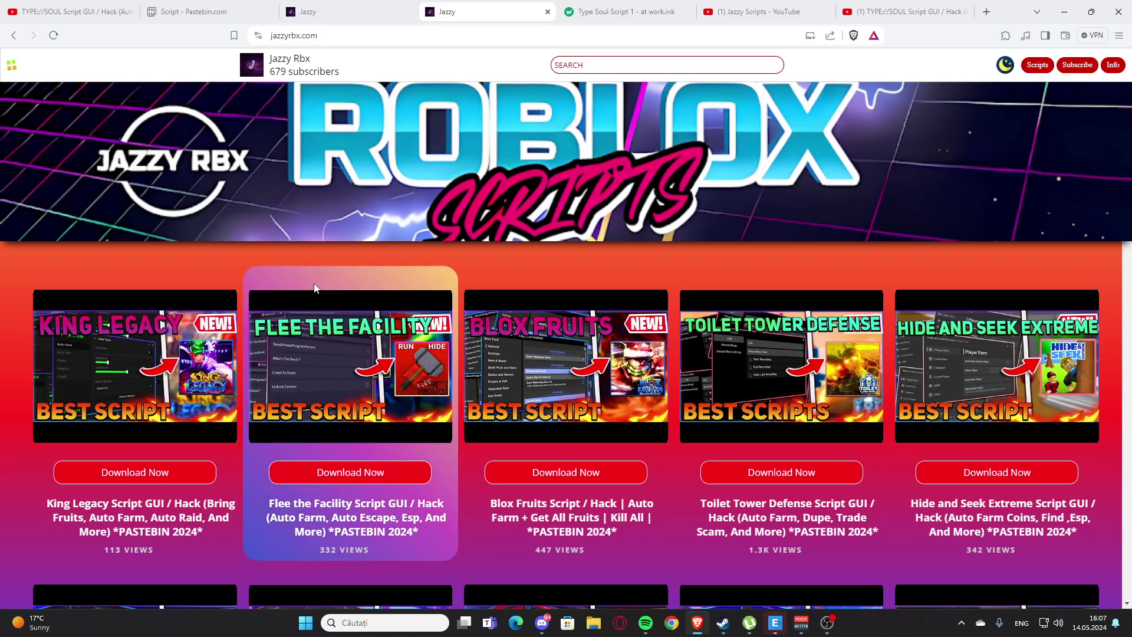
scroll(388, 339, down, 5)
scroll(389, 339, down, 5)
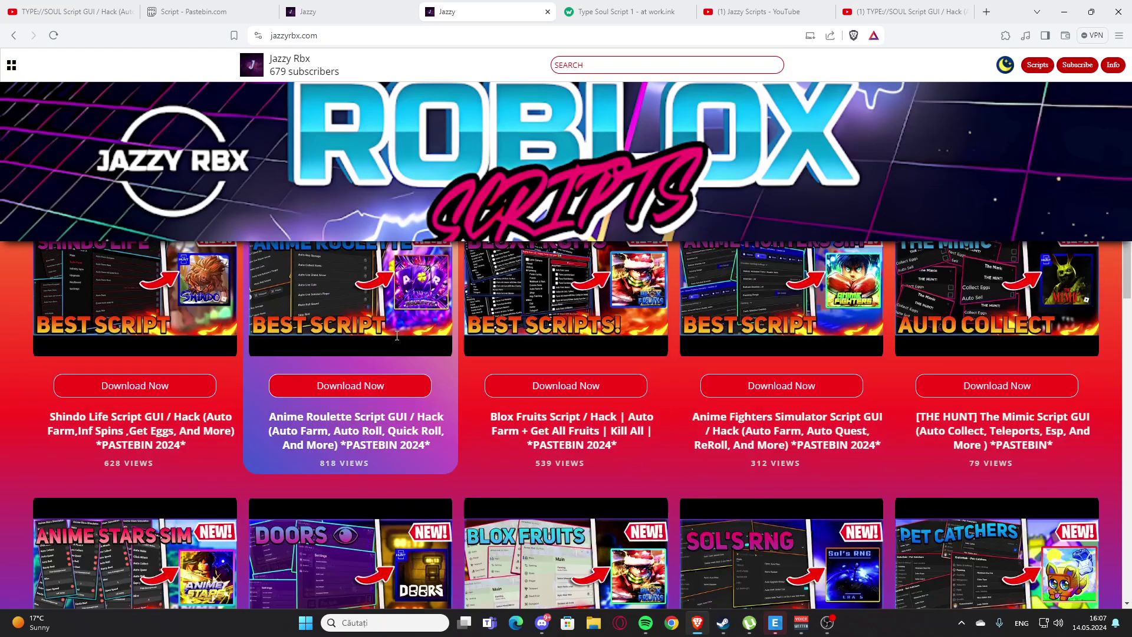
scroll(388, 258, down, 3)
click(345, 12)
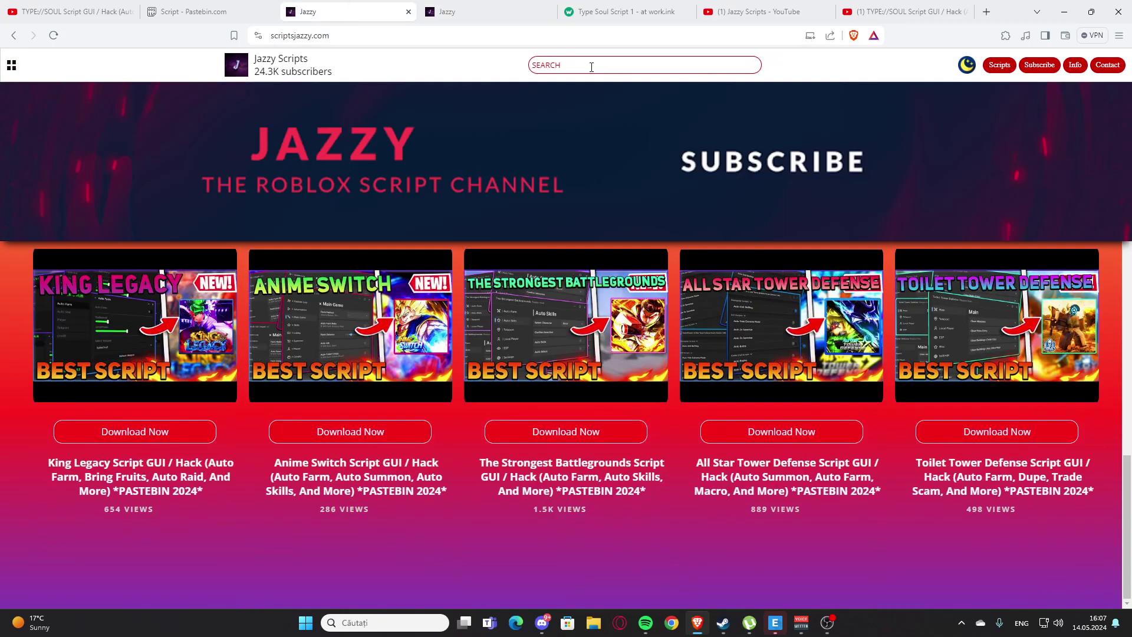
click(549, 64)
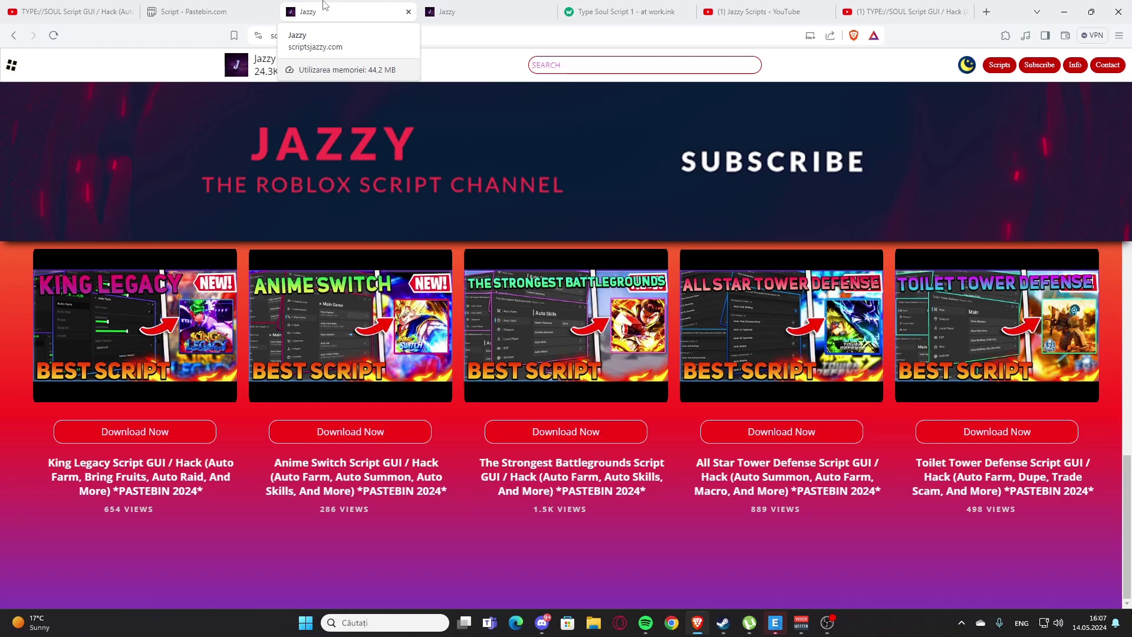
text(rog)
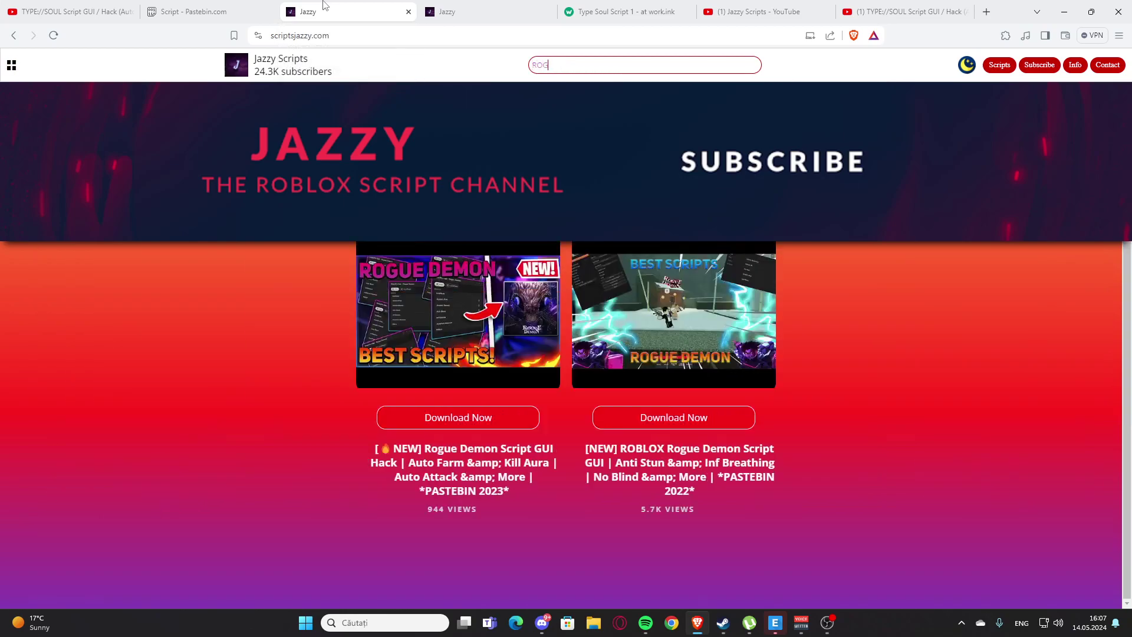
key(BackSpace)
key(BackSpace)
key(BackSpace)
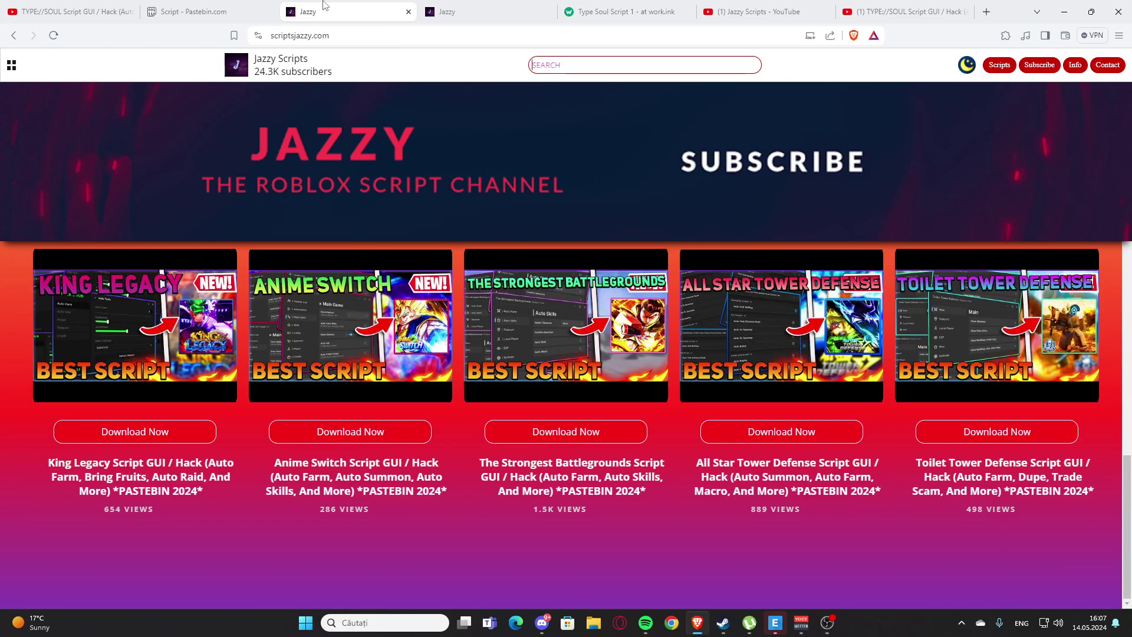
text(car)
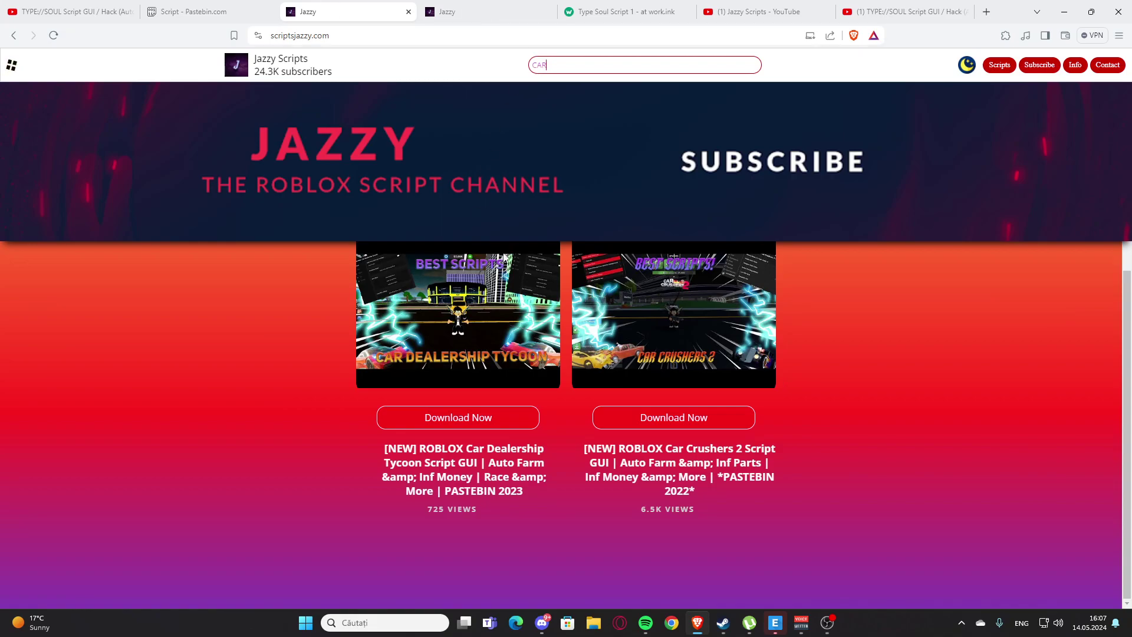
View Car Crushers 2's Script 1 Pastebin paste, then return to the TYPE://SOUL video
click(674, 416)
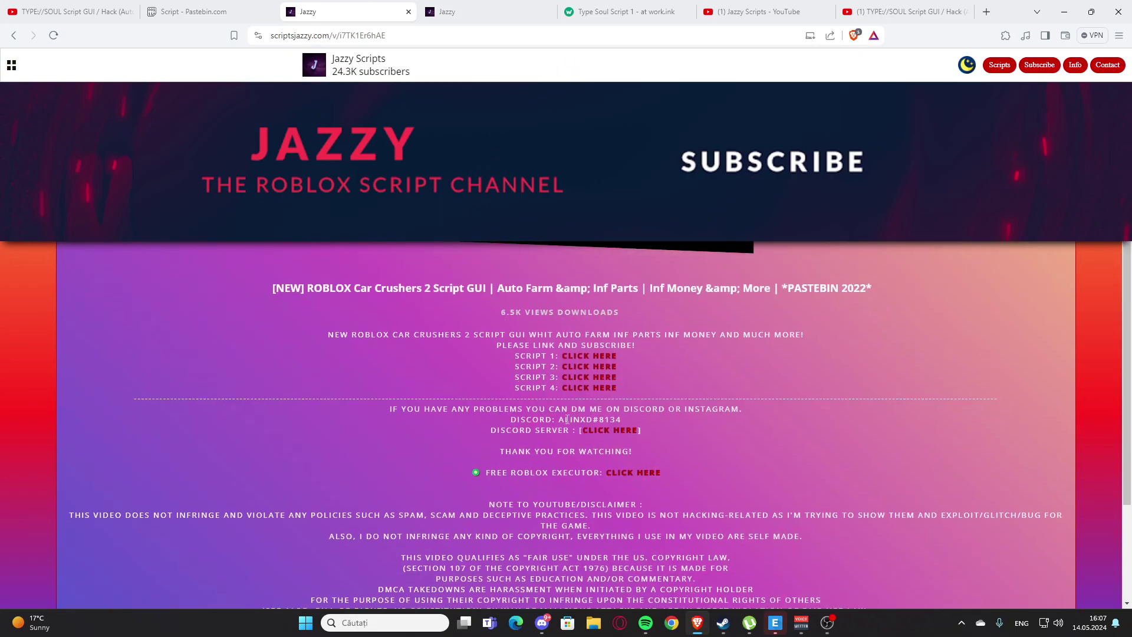
click(602, 362)
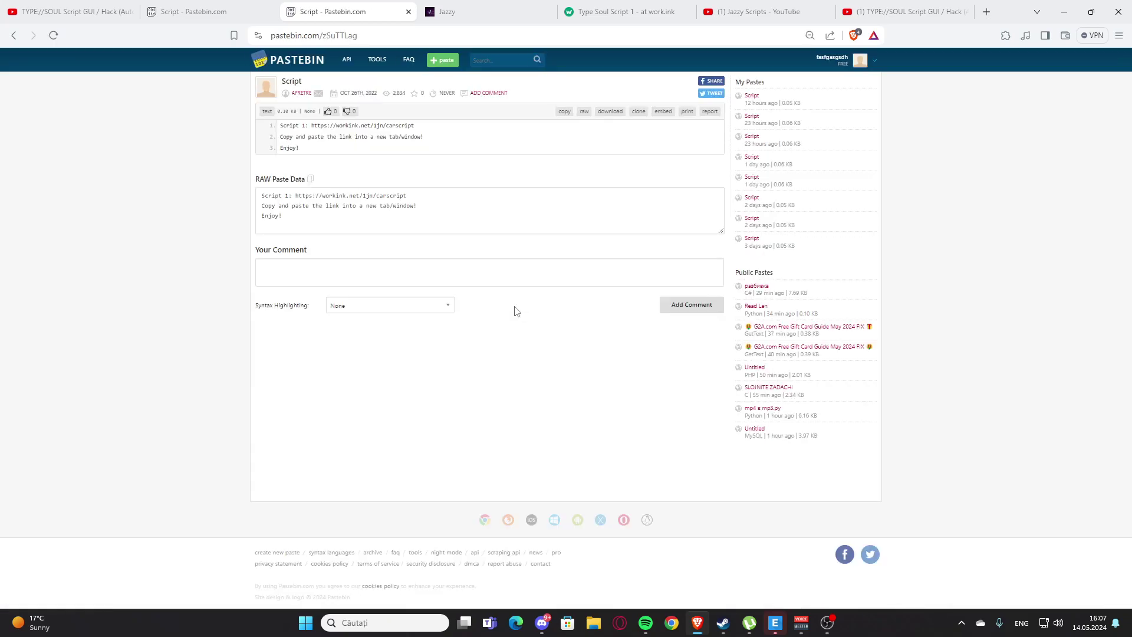
click(410, 195)
click(71, 11)
scroll(233, 191, up, 3)
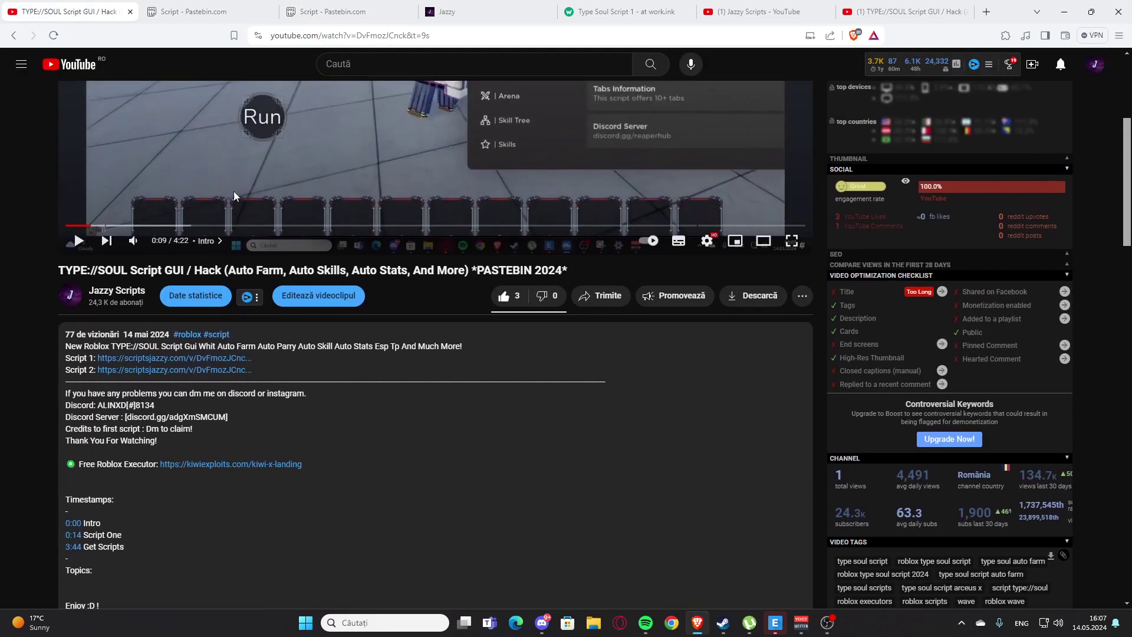
scroll(234, 191, up, 3)
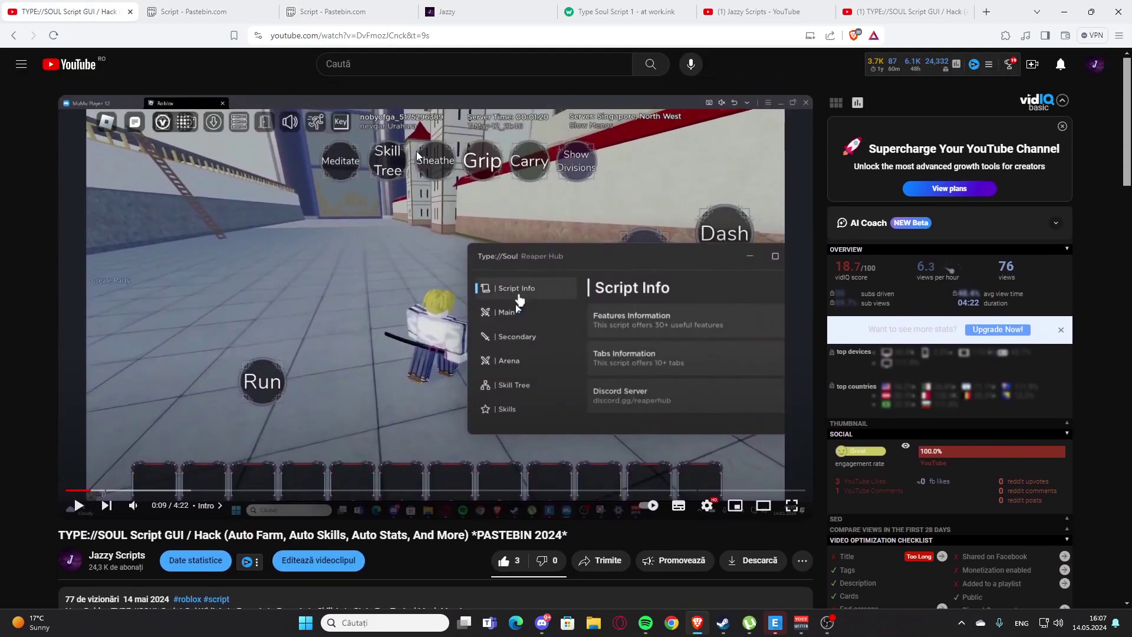